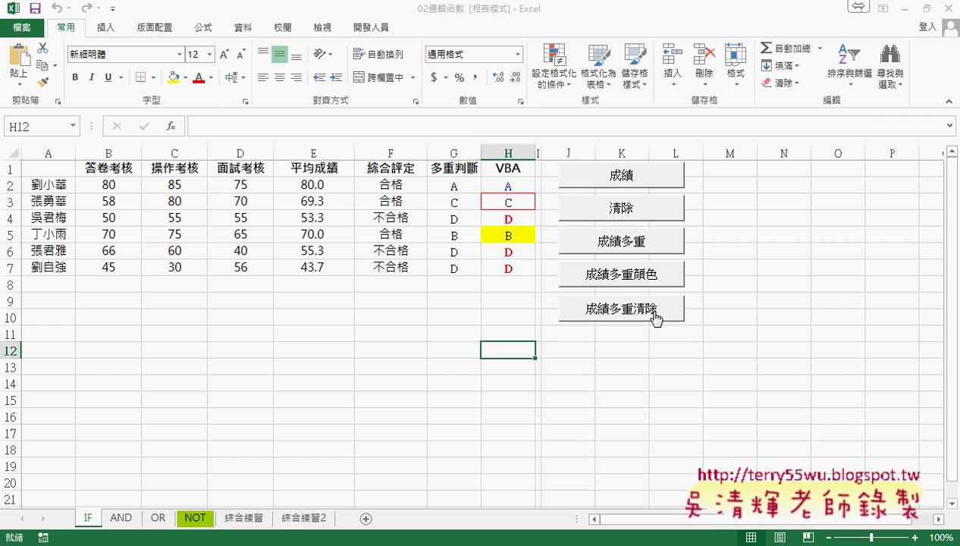
- Use the 成績多重 and 成績多重清除 buttons to fill column H with grades A, C, D, B, D, D, then clear it
left_click(647, 311)
left_click(641, 279)
left_click(643, 309)
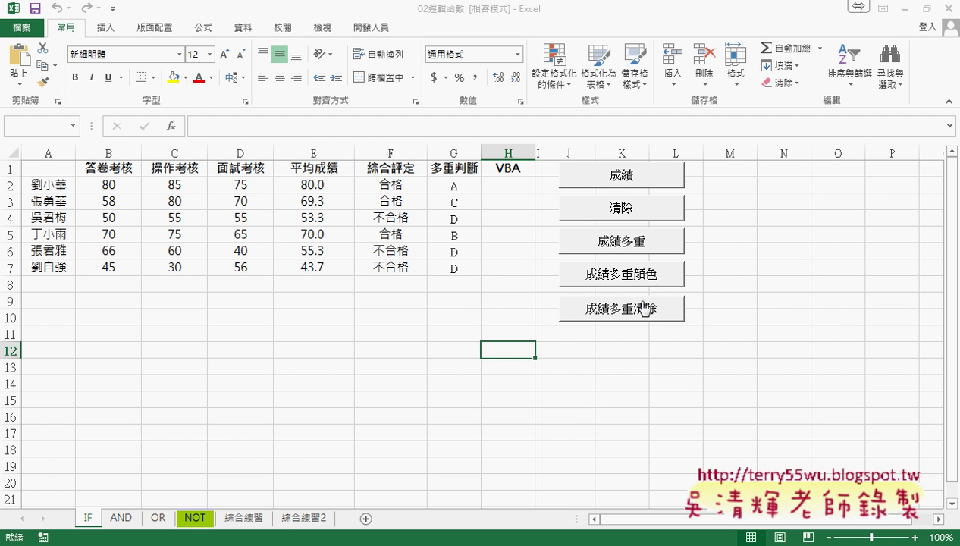
left_click(628, 242)
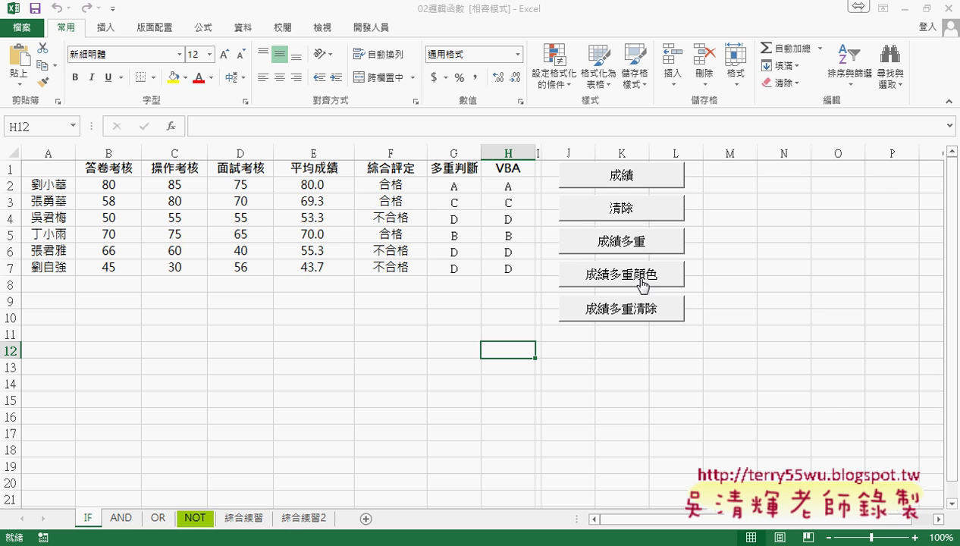
left_click(641, 313)
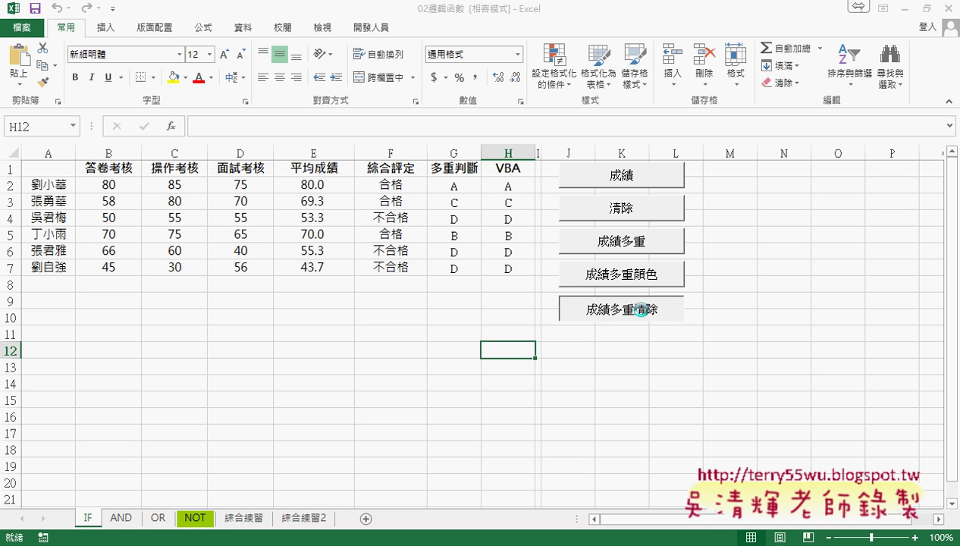
- Open the 成績多重顏色 macro's code in the VBA editor via 指定巨集 and 編輯
right_click(634, 273)
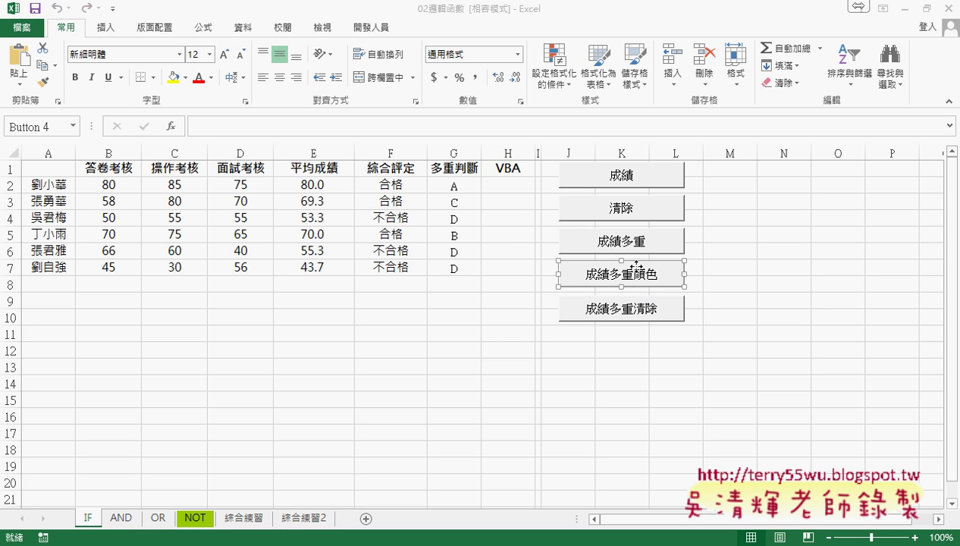
left_click(659, 388)
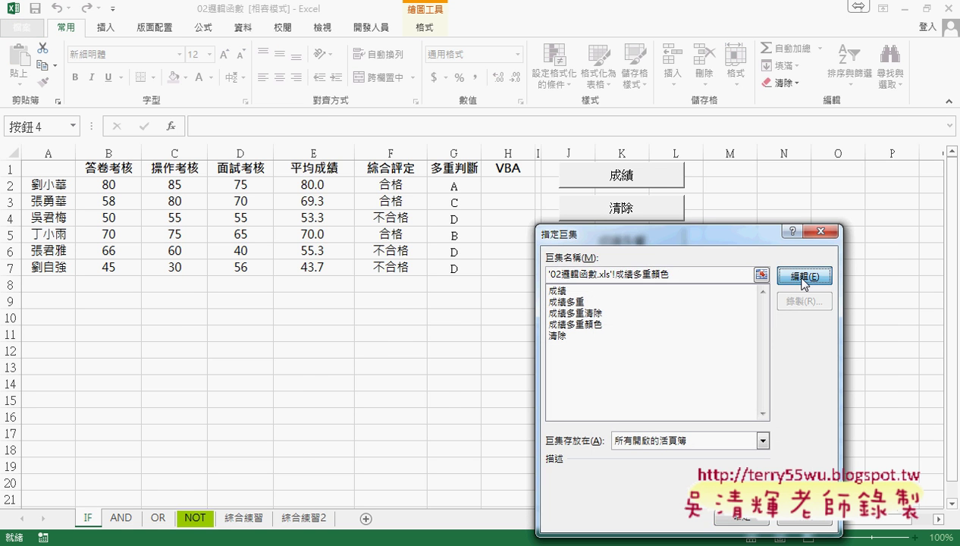
left_click(804, 275)
scroll(533, 188, "up", 2)
scroll(533, 188, "up", 2)
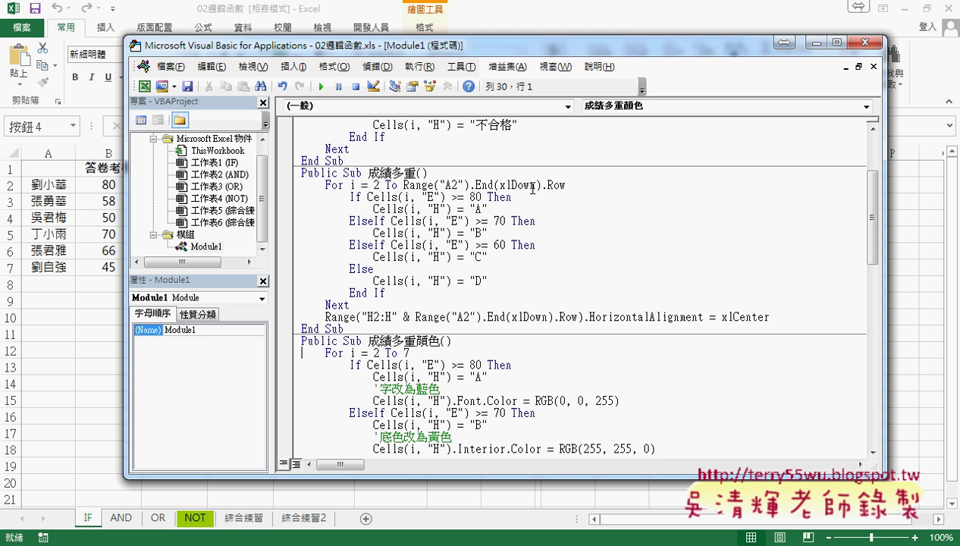
left_click_drag(301, 172, 358, 325)
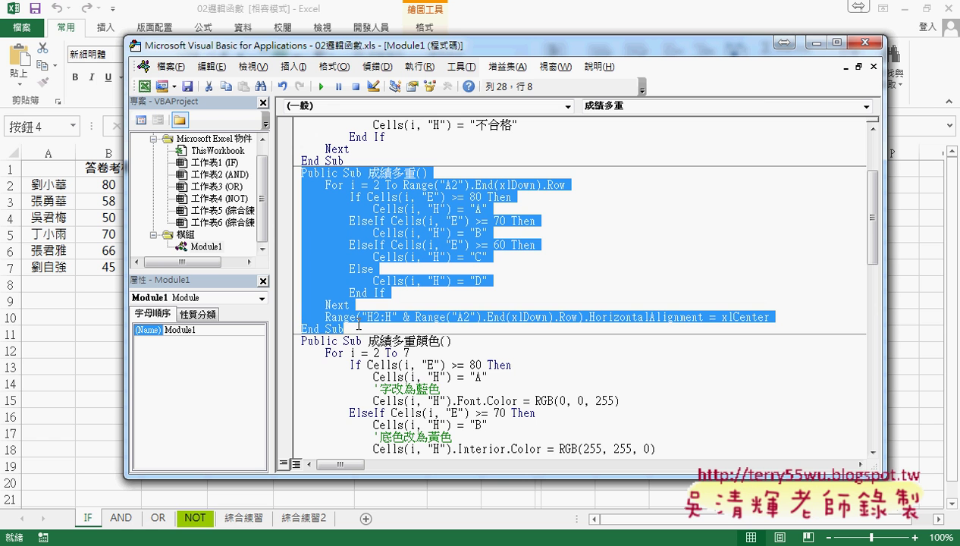
scroll(358, 325, "down", 2)
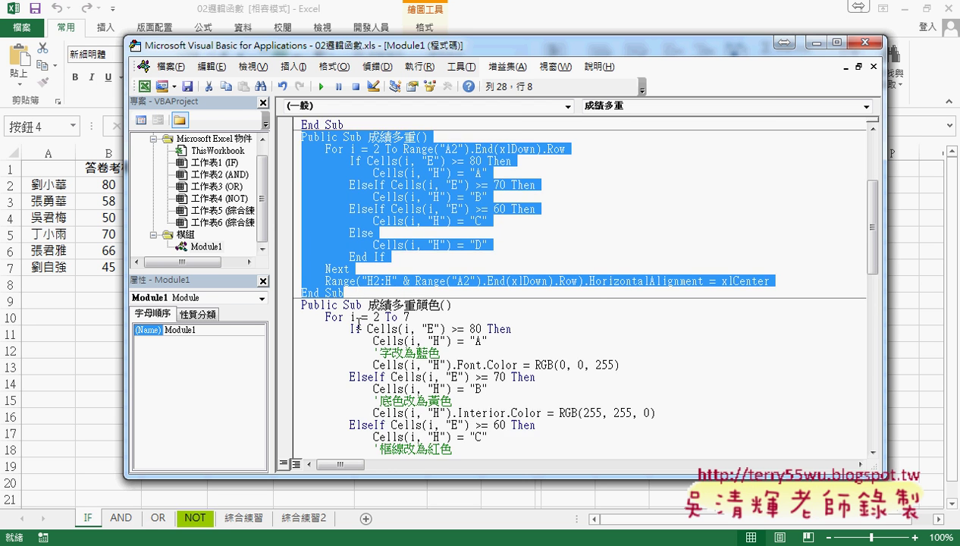
scroll(358, 322, "down", 3)
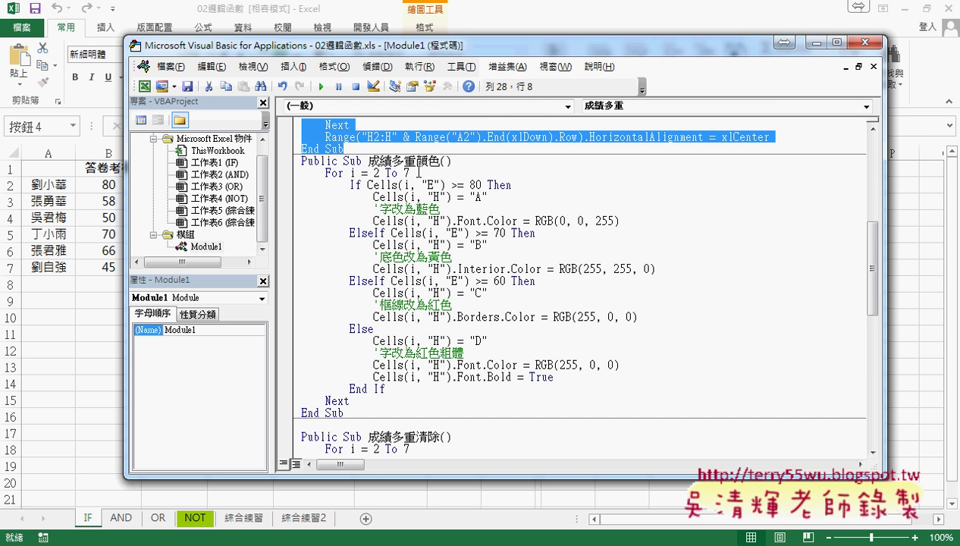
- Delete the grade-A line that sets Font.Color = RGB(0, 0, 255)
left_click_drag(416, 161, 441, 160)
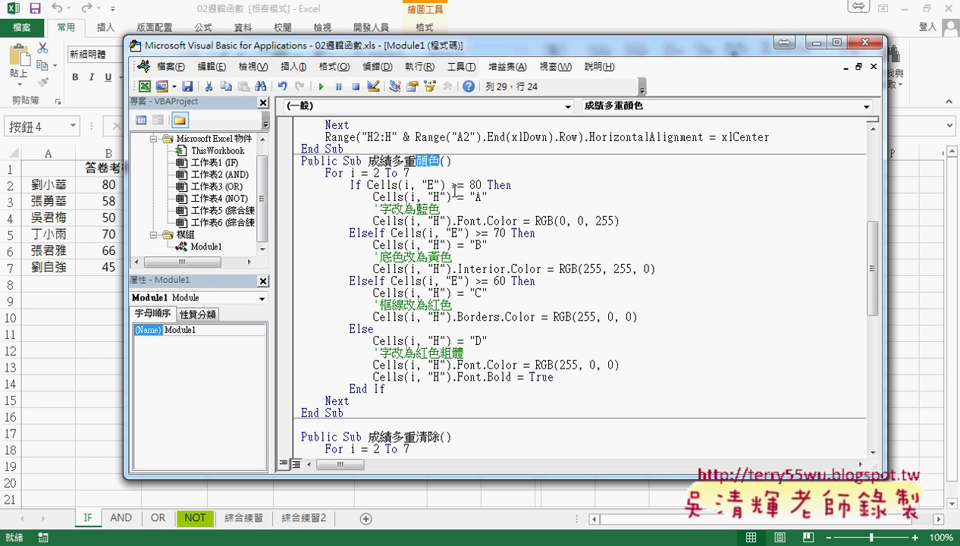
left_click_drag(468, 197, 488, 197)
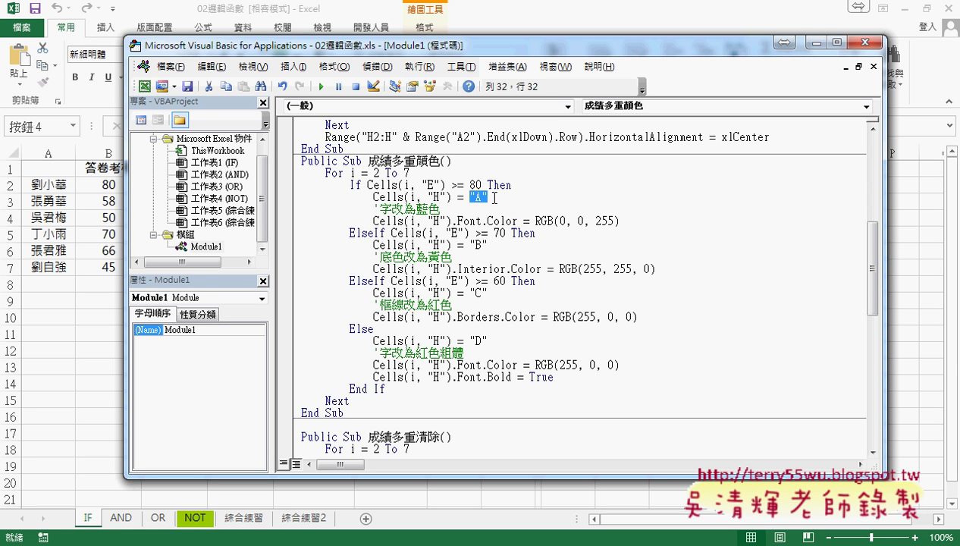
left_click_drag(620, 221, 374, 221)
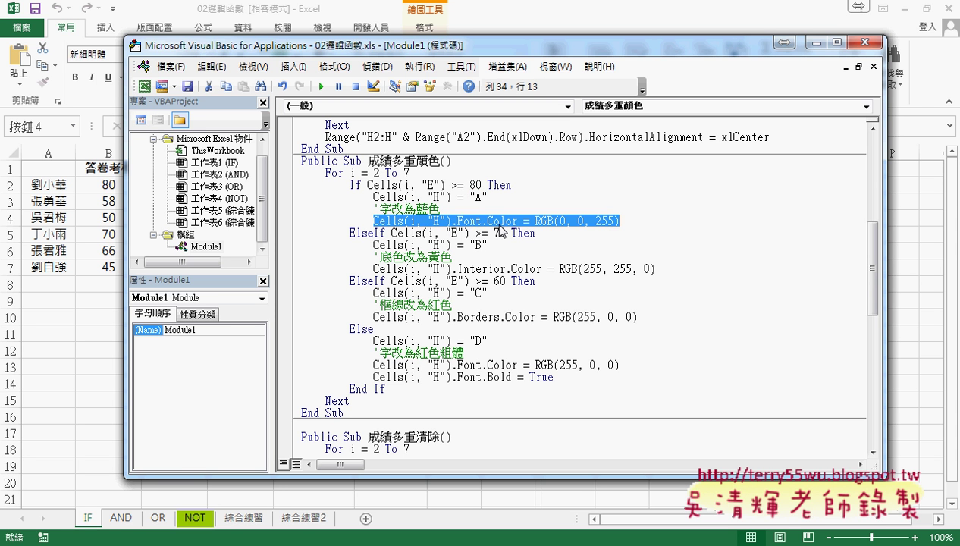
left_click(620, 221)
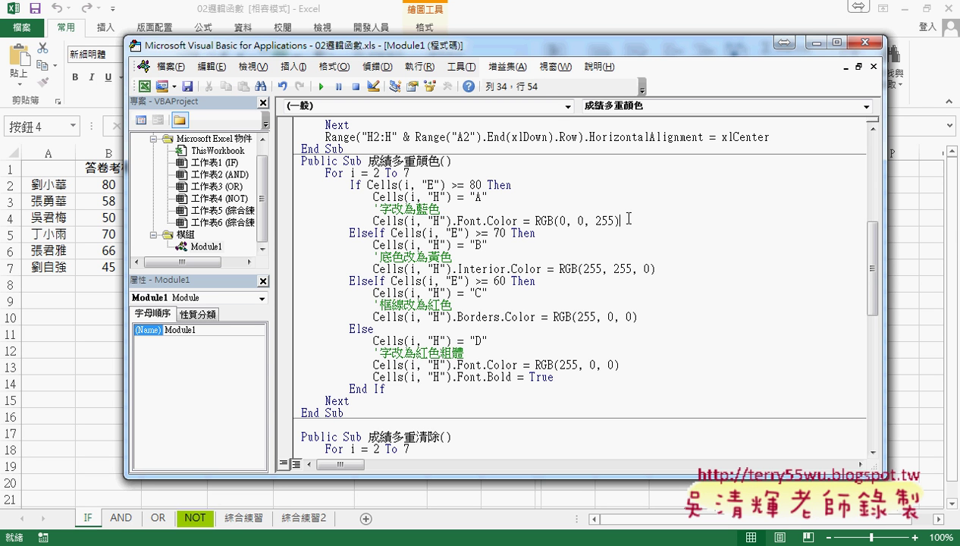
left_click_drag(629, 219, 374, 221)
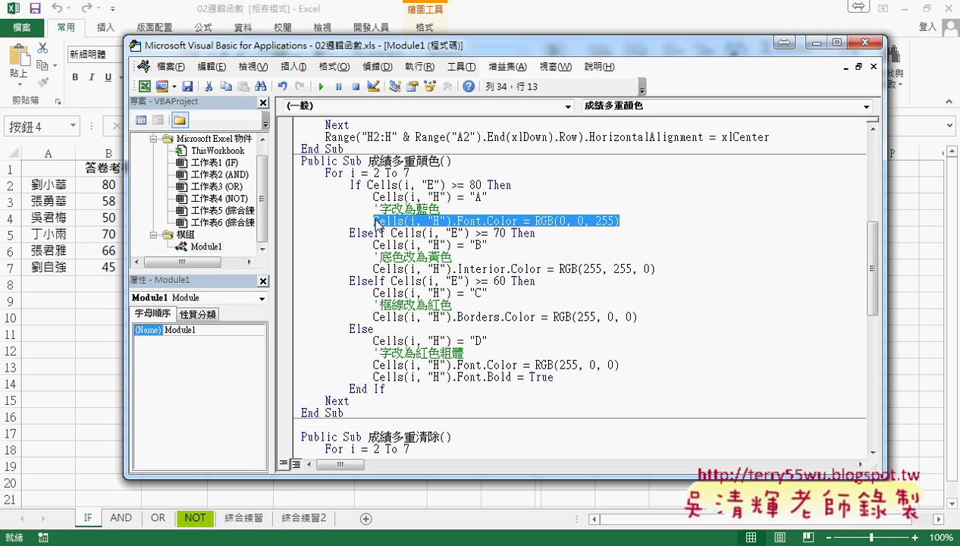
key("Delete")
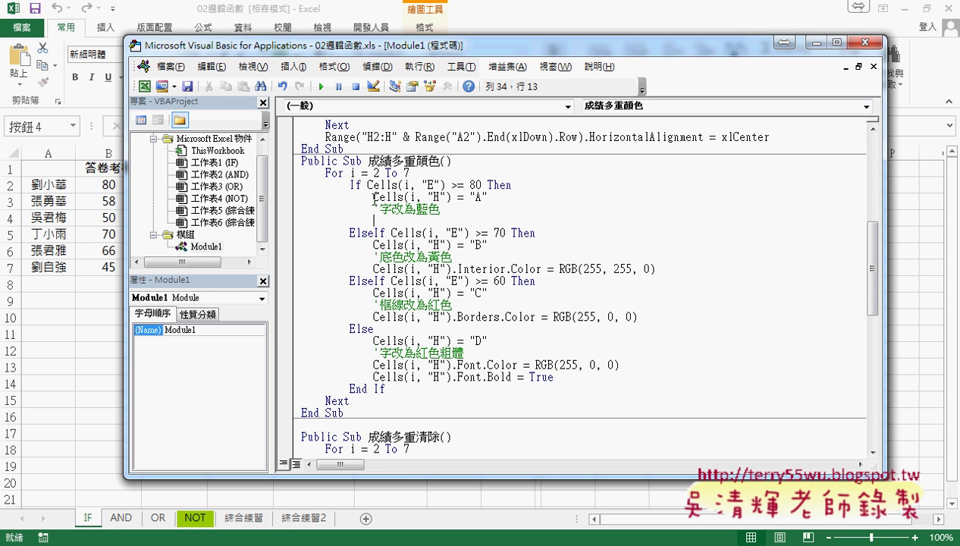
- Copy the (i, "H") arguments from the grade-A line and paste them after Cells on the new line
mouse_move(373, 197)
left_mouse_down()
mouse_move(404, 199)
mouse_move(387, 228)
left_mouse_up()
type(".")
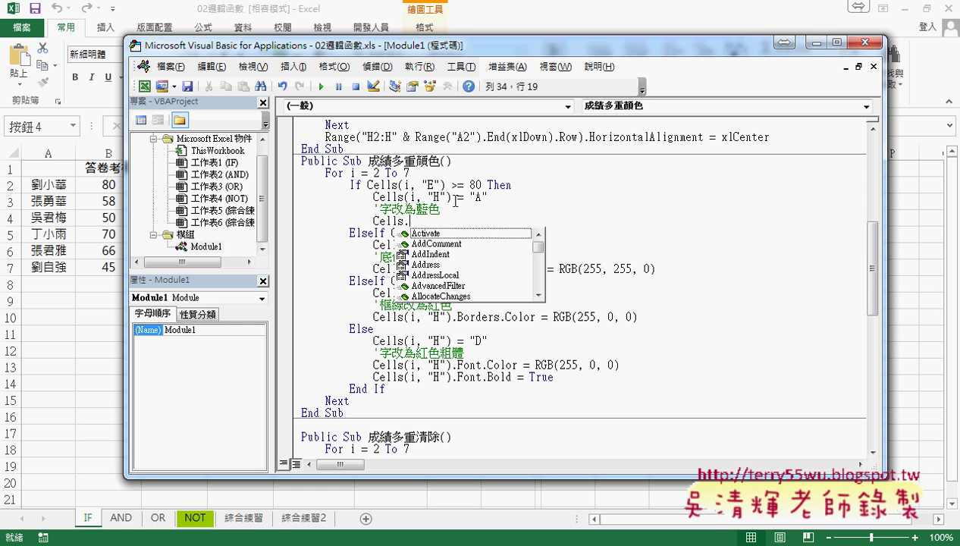
key("BackSpace")
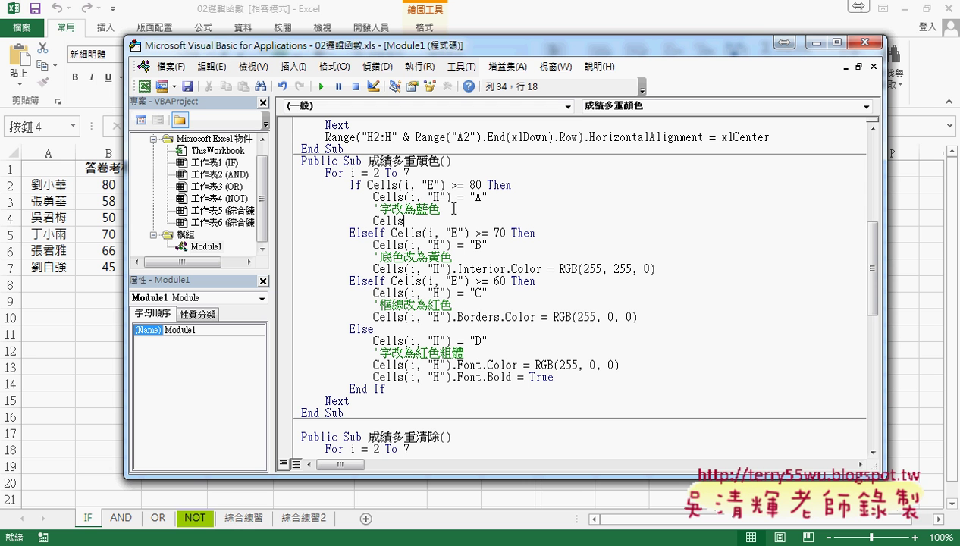
left_click_drag(451, 197, 402, 197)
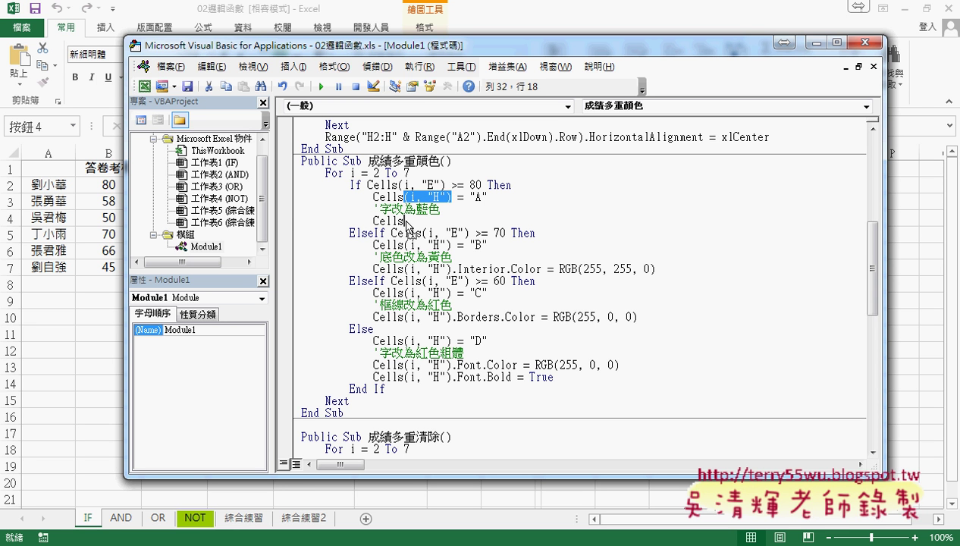
key("ctrl+c")
left_click(405, 220)
key("ctrl+v")
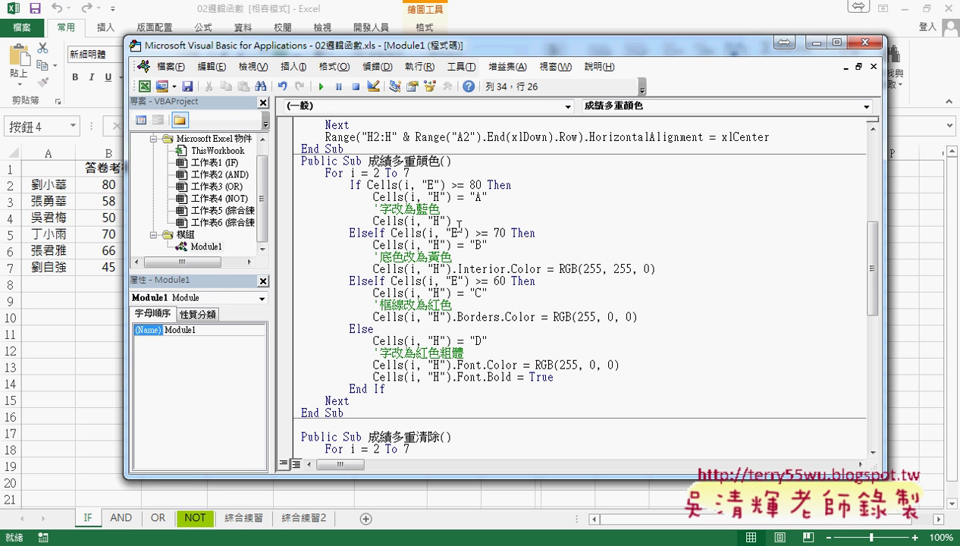
- Remove the pasted arguments again, leaving just Cells on the new line
type(".")
left_click_drag(457, 221, 404, 221)
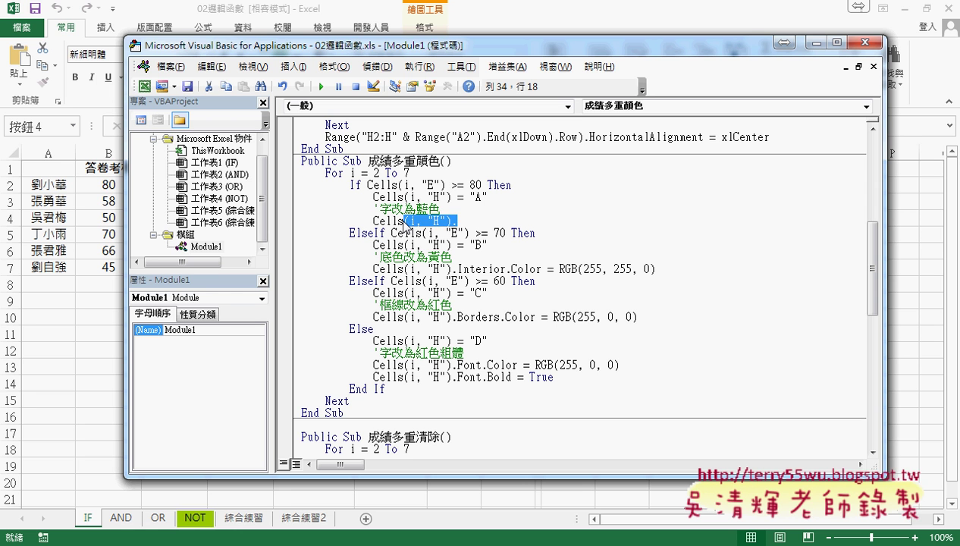
key("Delete")
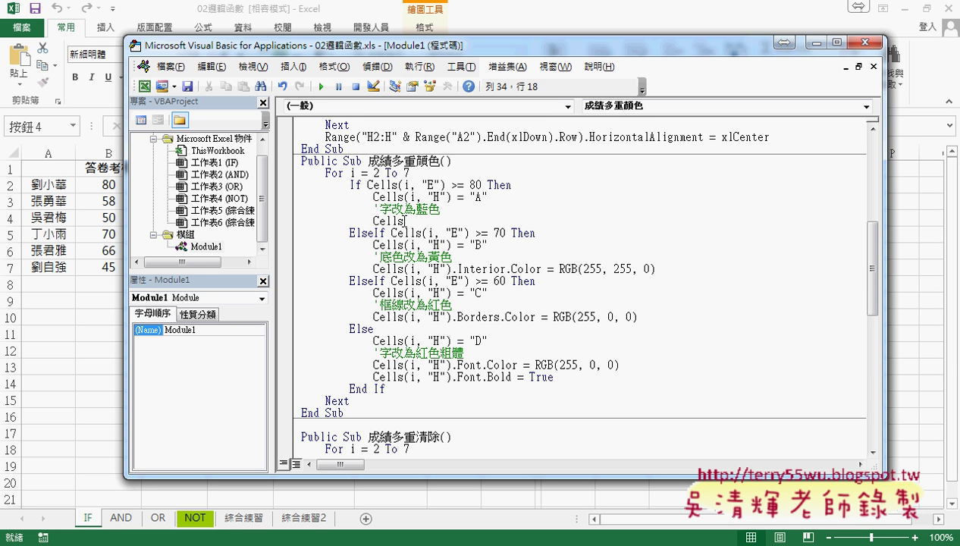
left_click_drag(404, 221, 376, 228)
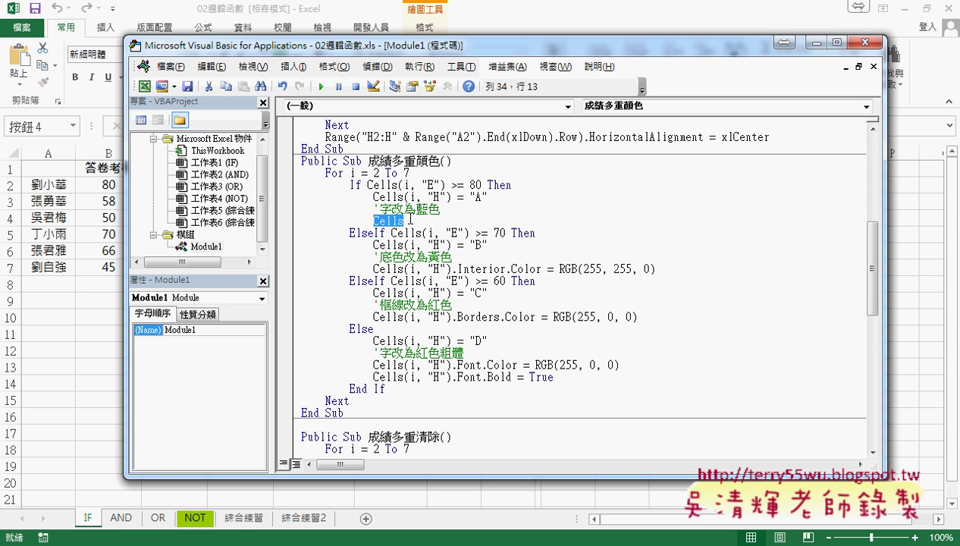
left_click(410, 220)
- Extend the line to Cells.Font.Color = rgb(0,0,255) with IntelliSense completing Font and Color
type(".")
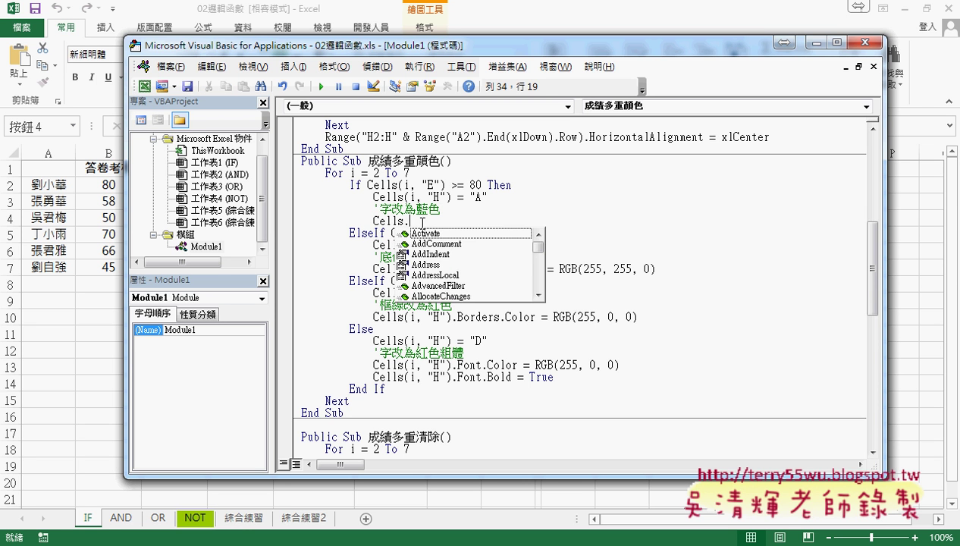
type("fo")
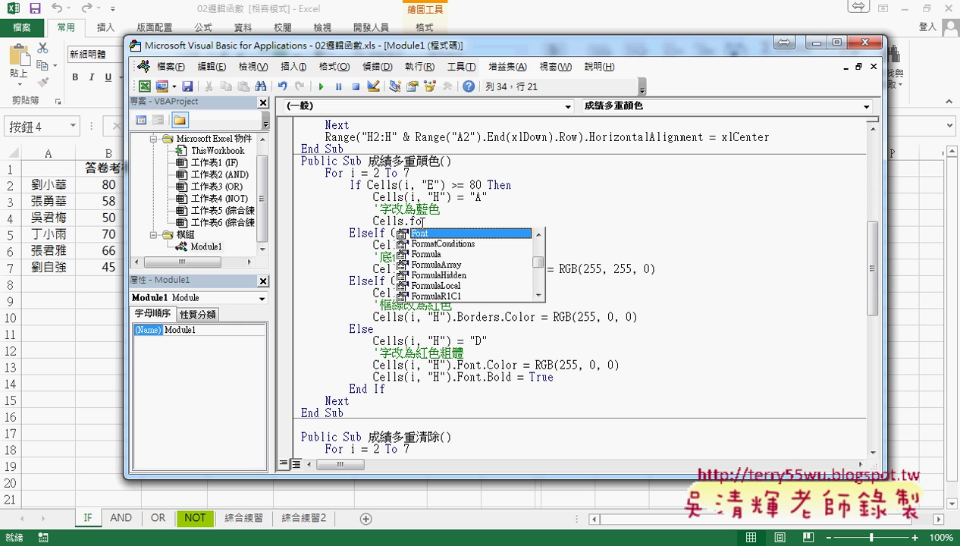
double_click(427, 234)
type(".")
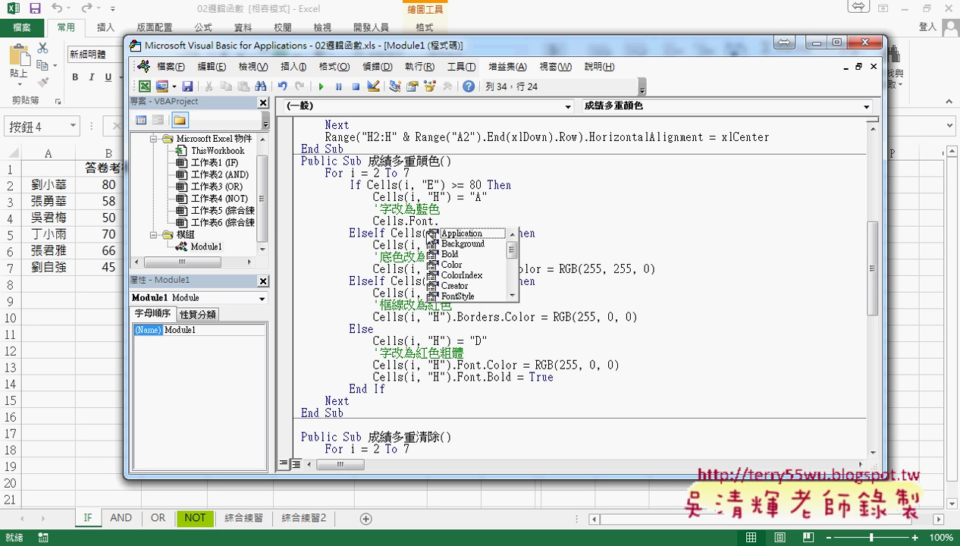
type("c")
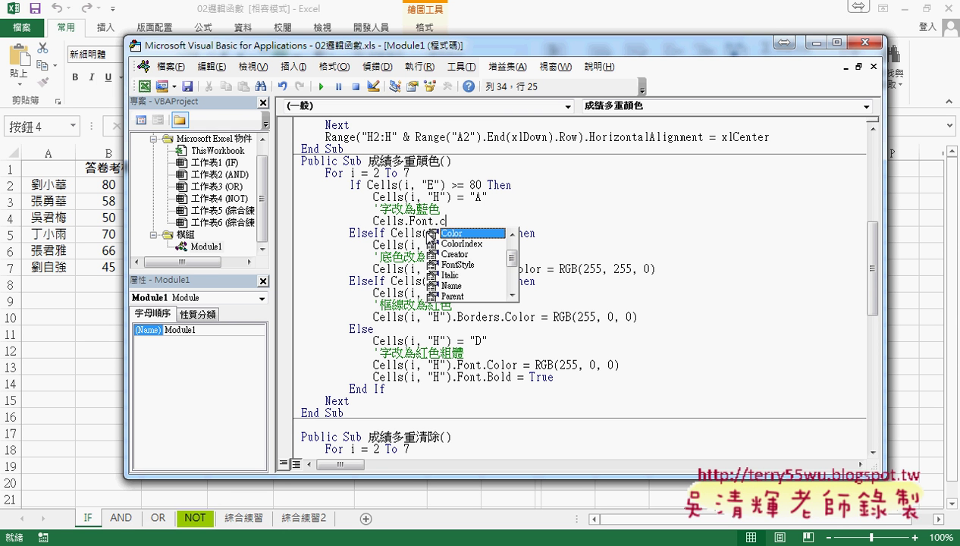
double_click(453, 233)
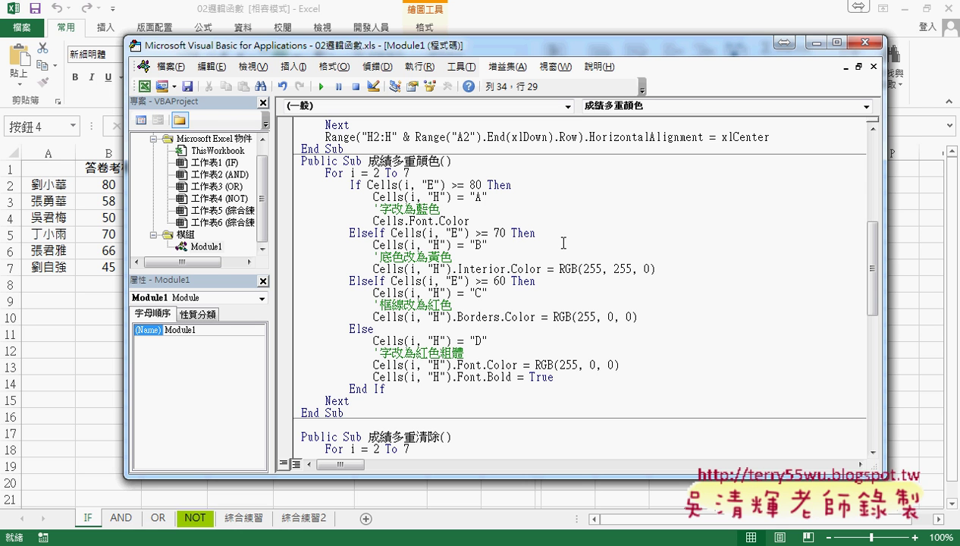
type("=")
type("r")
type("gb")
type("(")
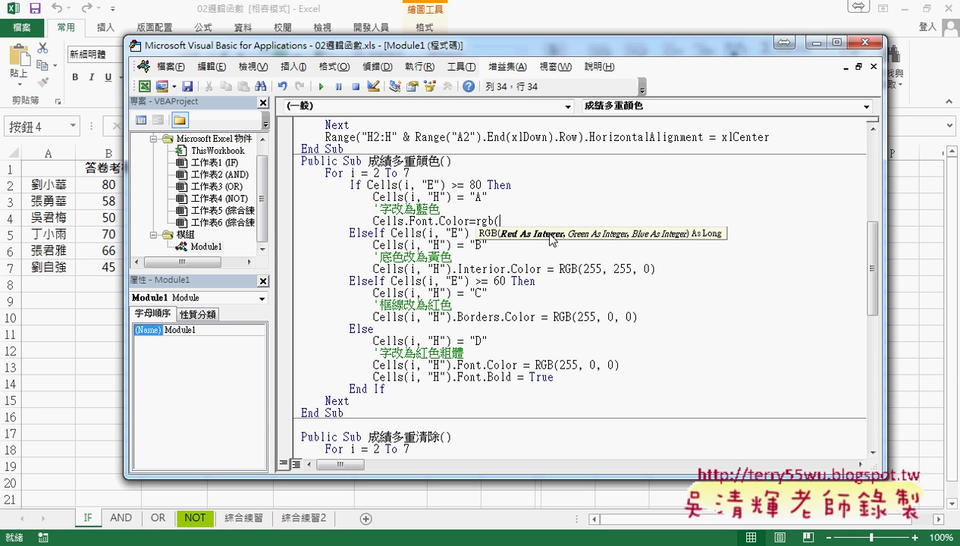
type("0")
type(",0,")
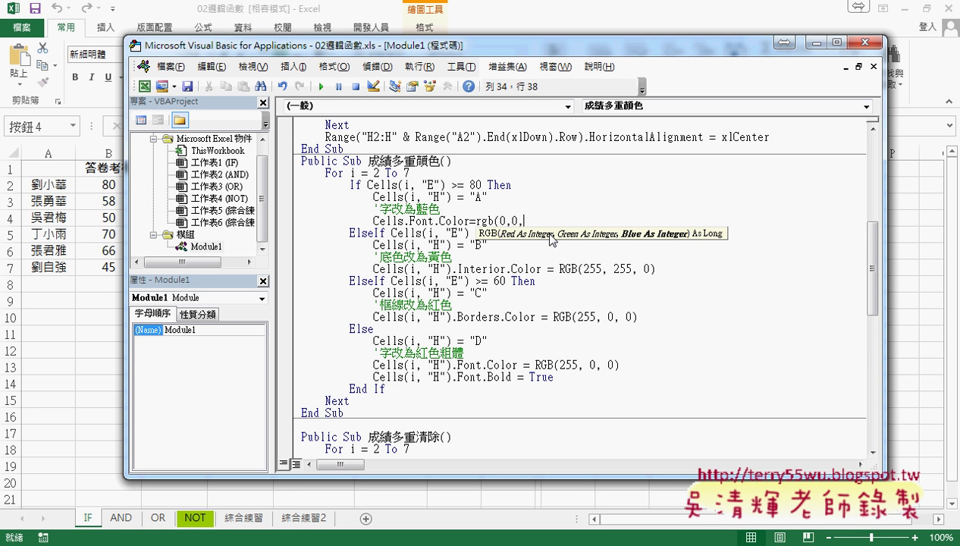
type("2")
type("55)")
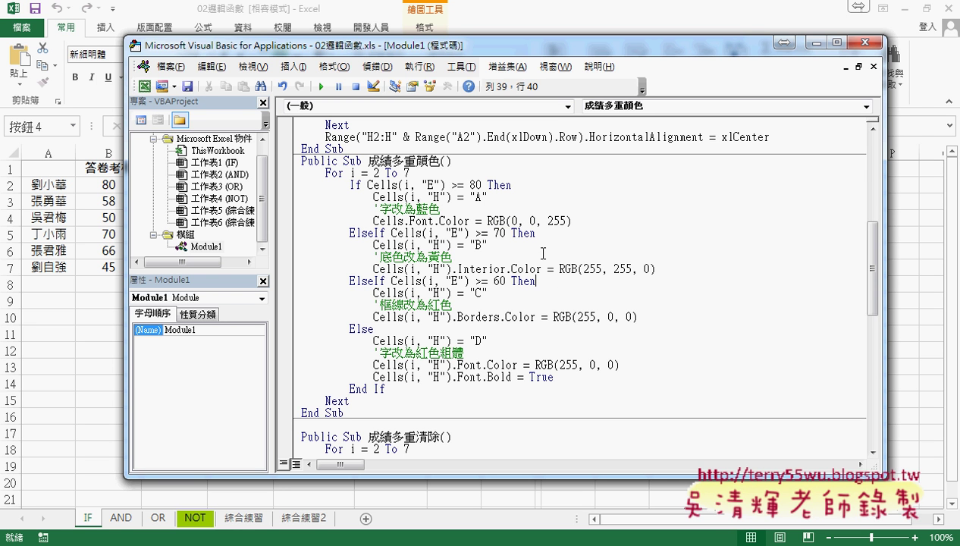
- Insert (i, "H") after Cells so the line reads Cells(i, "H").Font.Color = RGB(0, 0, 255)
mouse_move(451, 197)
left_mouse_down()
mouse_move(404, 196)
mouse_move(404, 226)
left_mouse_up()
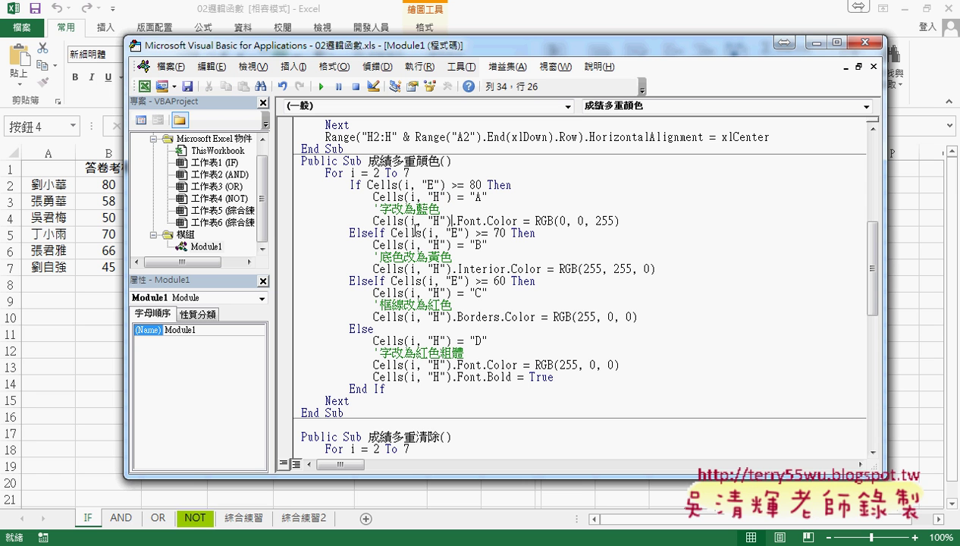
left_click(563, 268)
left_click_drag(619, 221, 373, 220)
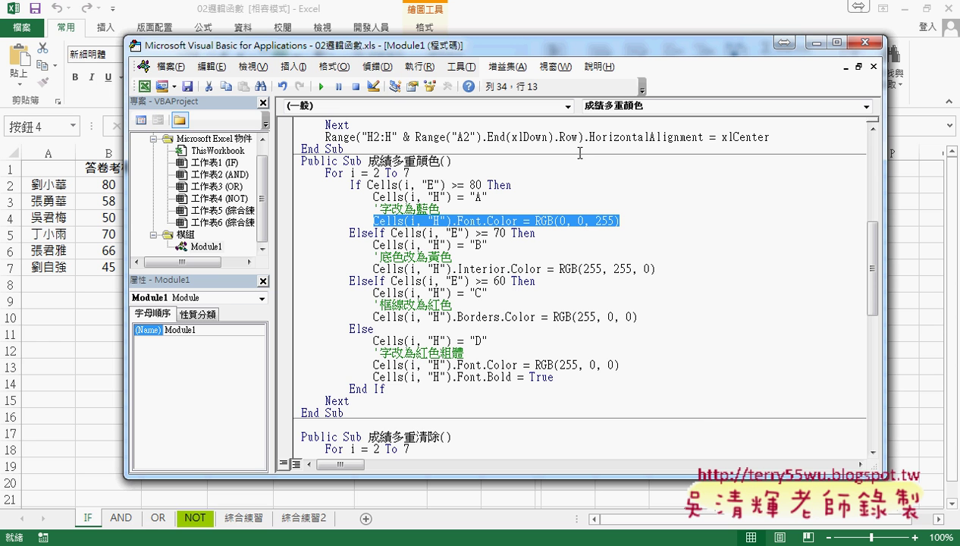
- In Excel, select E9, open Fill Color > More Colors, and view pure blue's RGB values
left_click(572, 7)
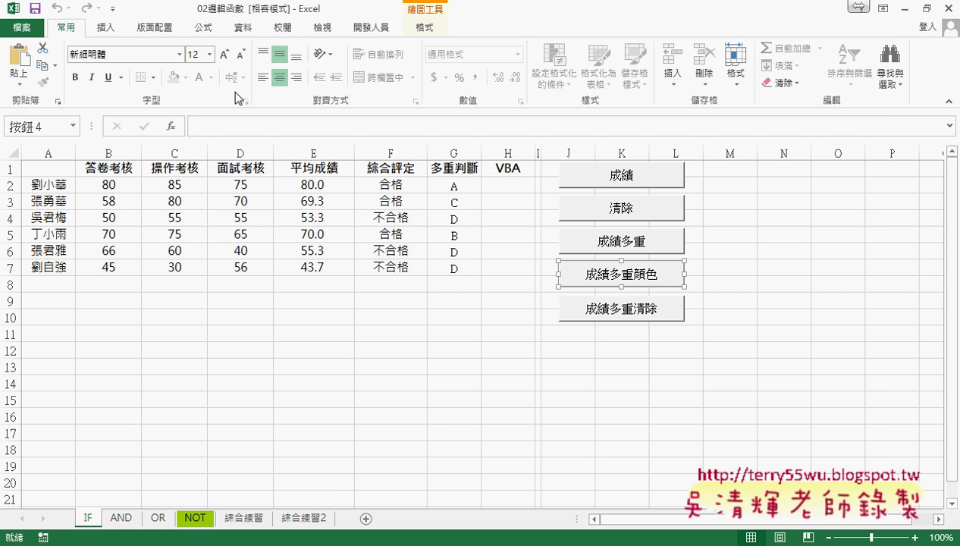
left_click(312, 304)
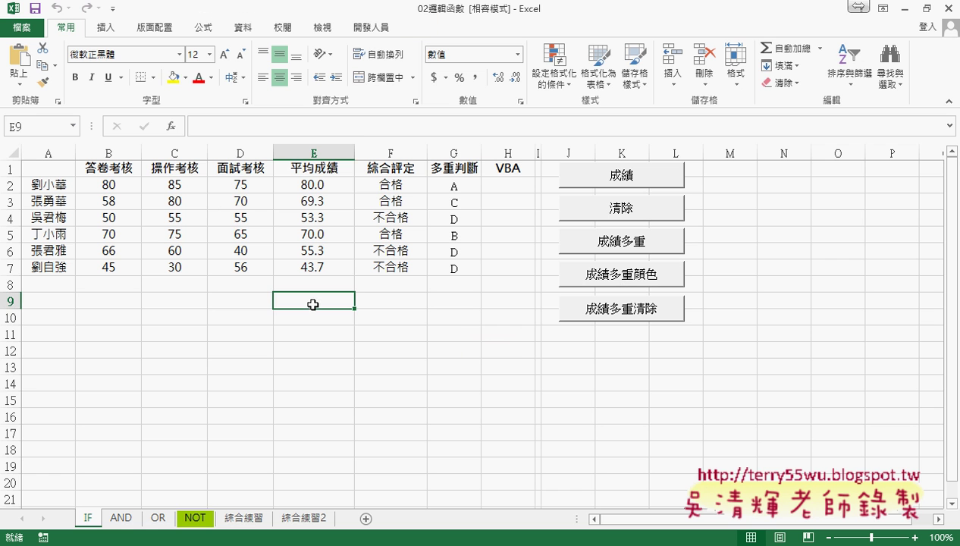
left_click(187, 78)
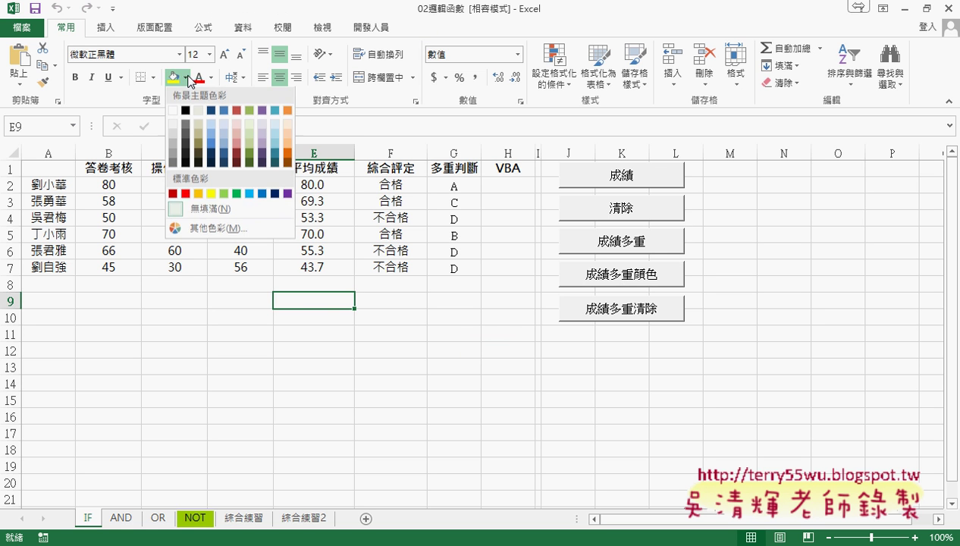
left_click(235, 236)
left_click_drag(505, 215, 375, 155)
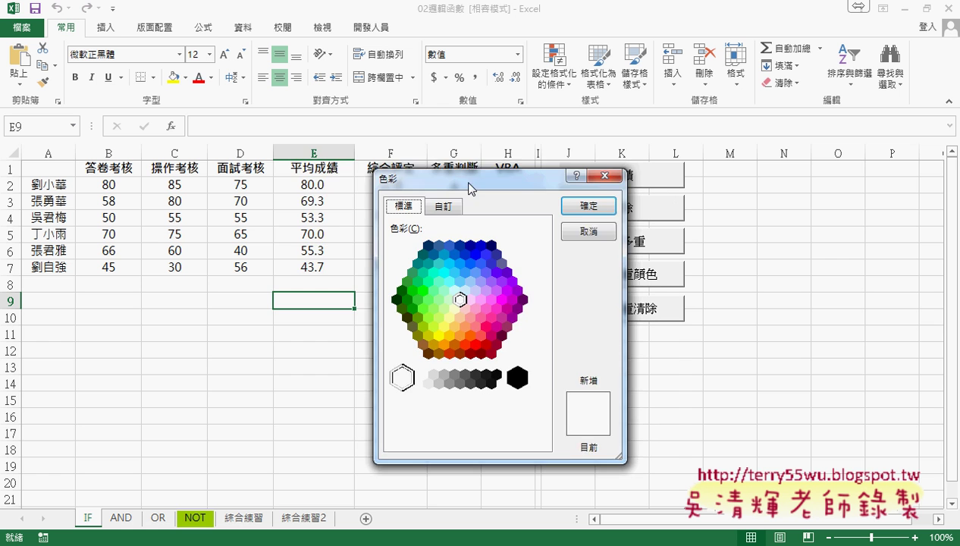
left_click(378, 226)
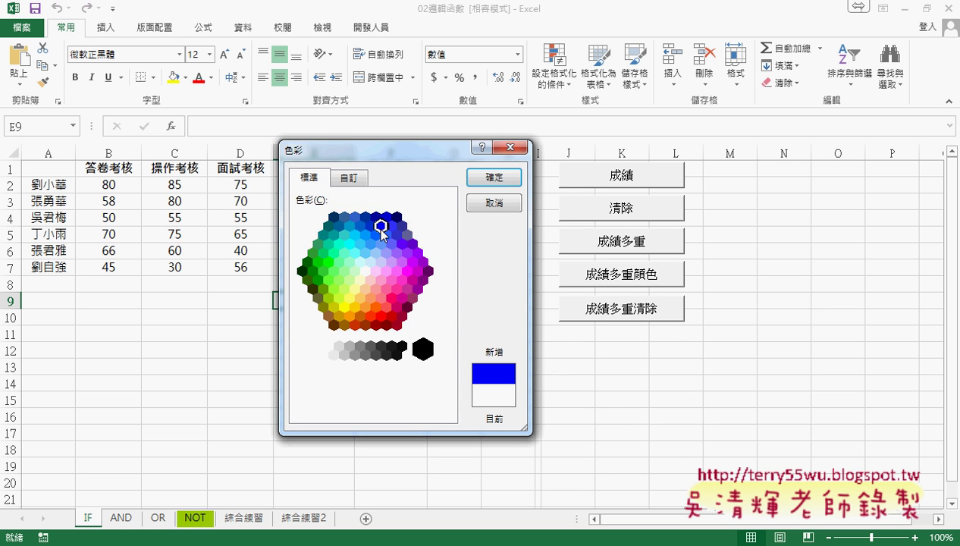
left_click(351, 179)
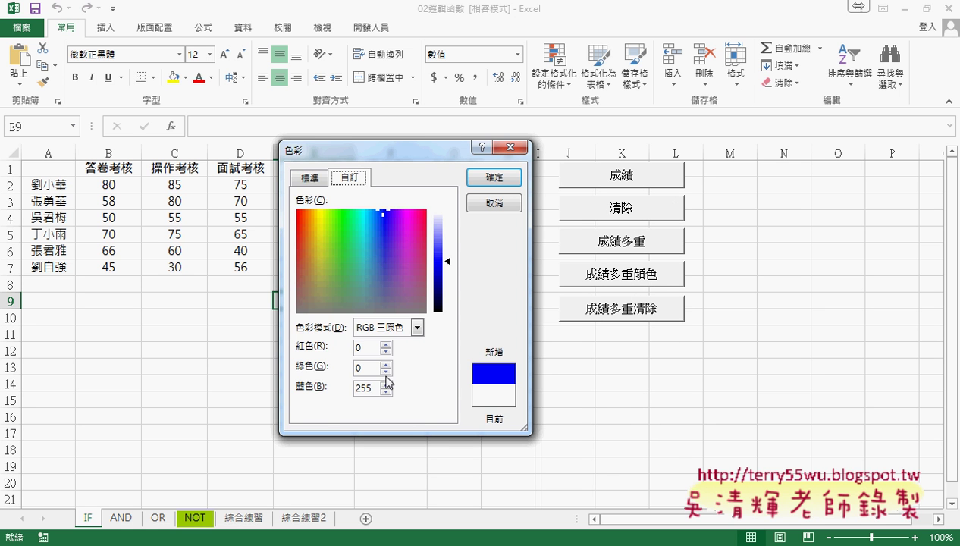
- Try several green and blue shades, then cancel without filling any cell
left_click(342, 254)
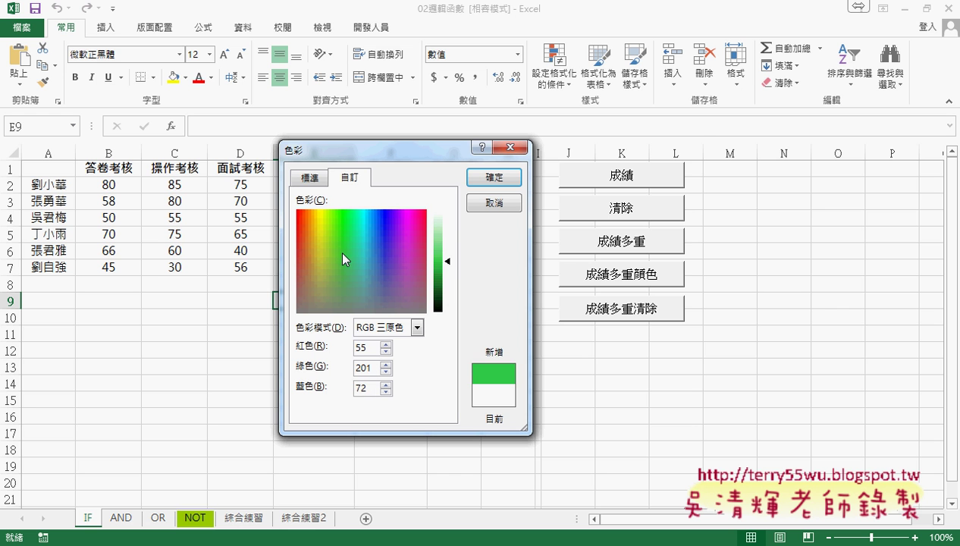
left_click_drag(448, 255, 447, 246)
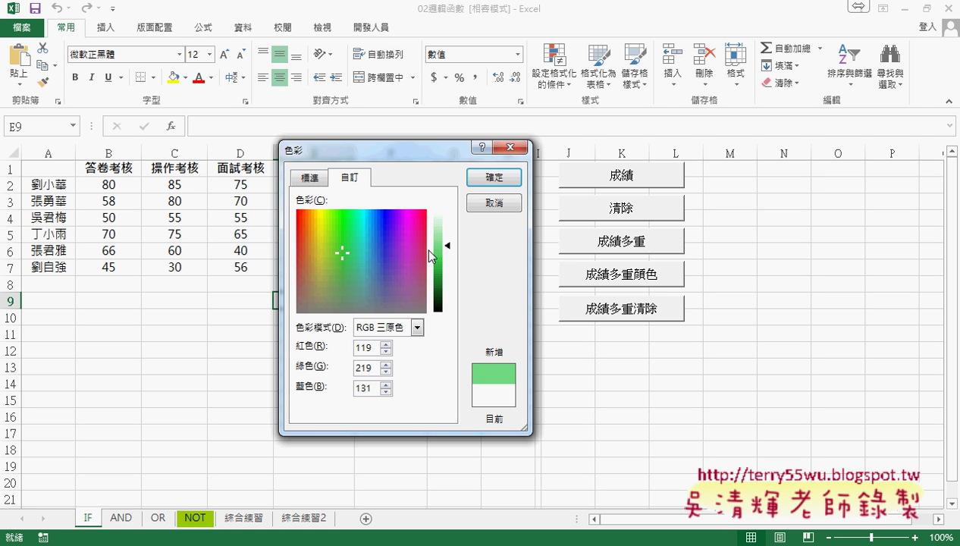
left_click(361, 255)
left_click(380, 258)
left_click(349, 263)
left_click(490, 203)
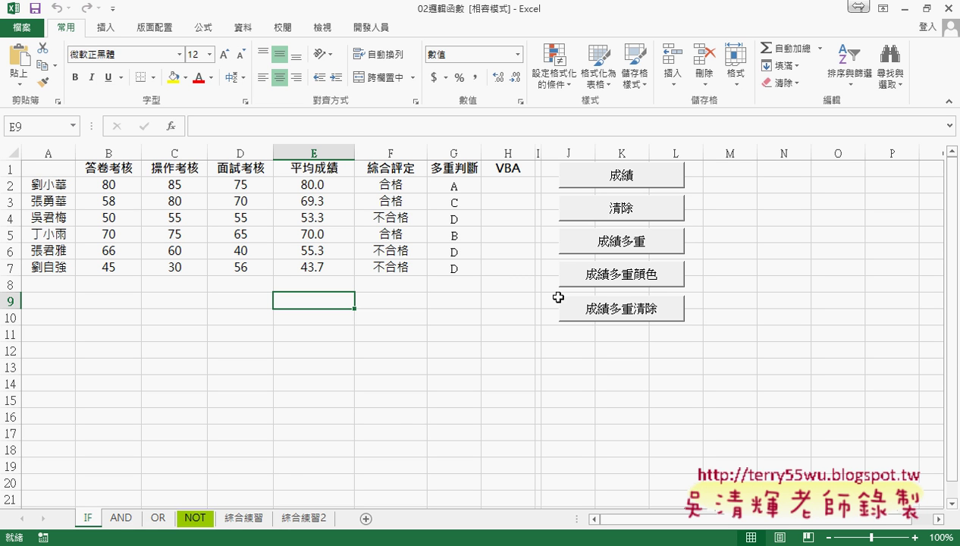
left_click(358, 29)
left_click(28, 62)
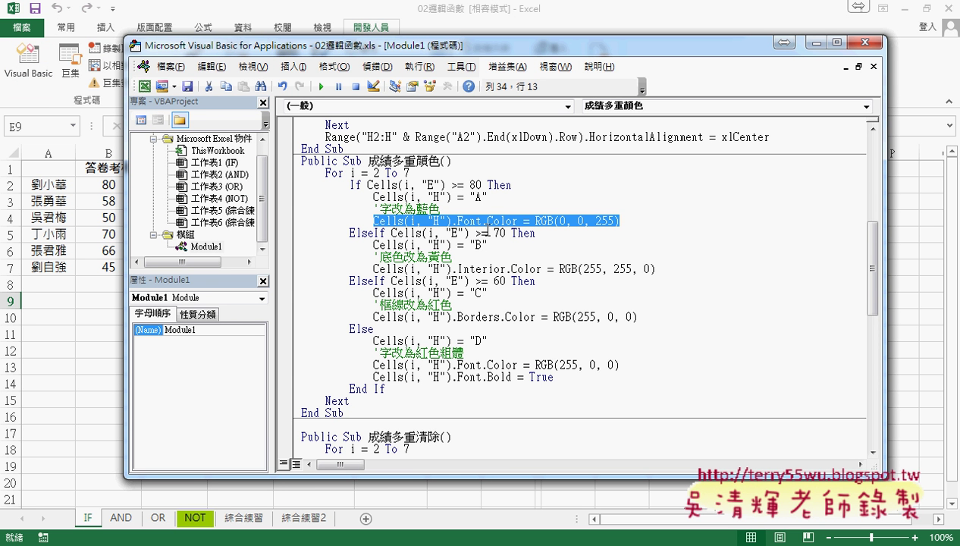
left_click_drag(458, 268, 505, 268)
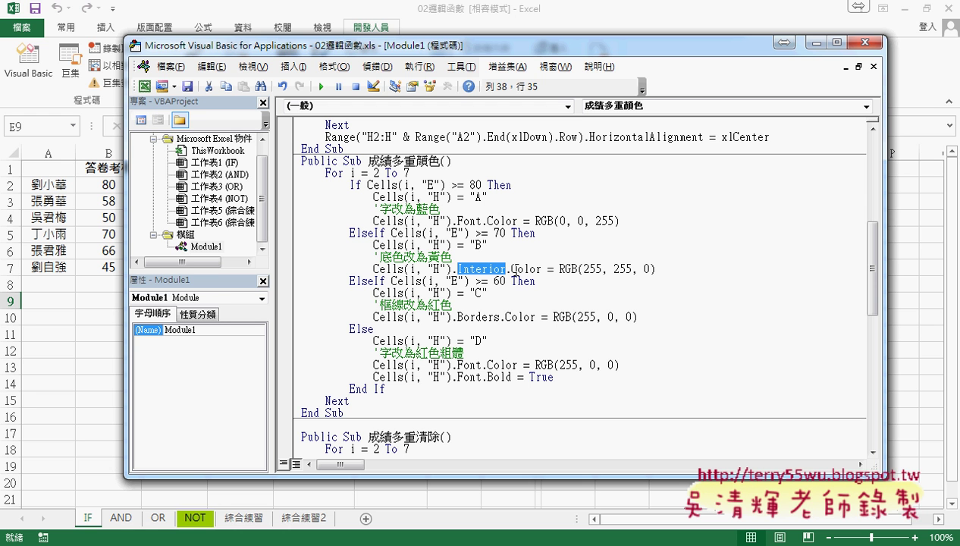
left_click_drag(583, 269, 633, 269)
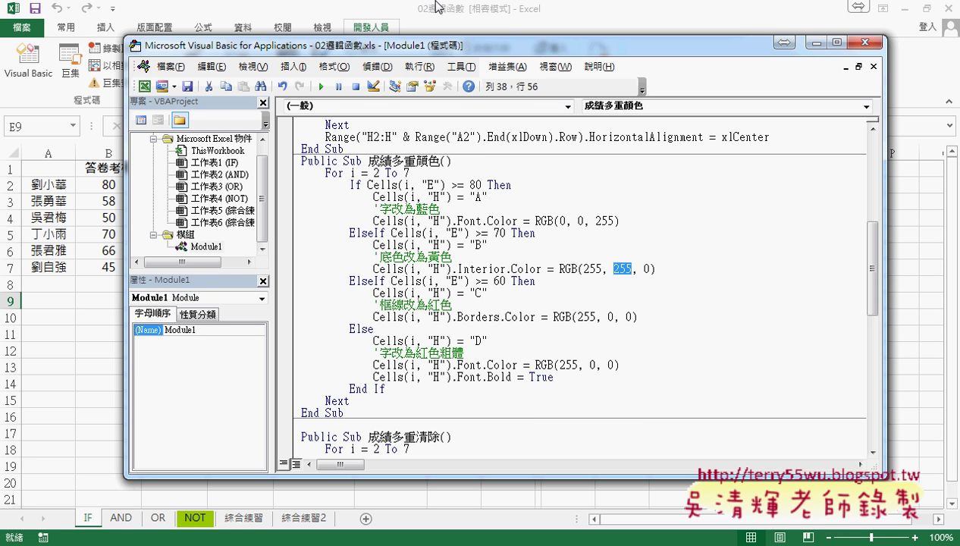
left_click(435, 8)
- From the Home tab, open More Colors and view yellow's RGB values 255, 255, 0
left_click(79, 30)
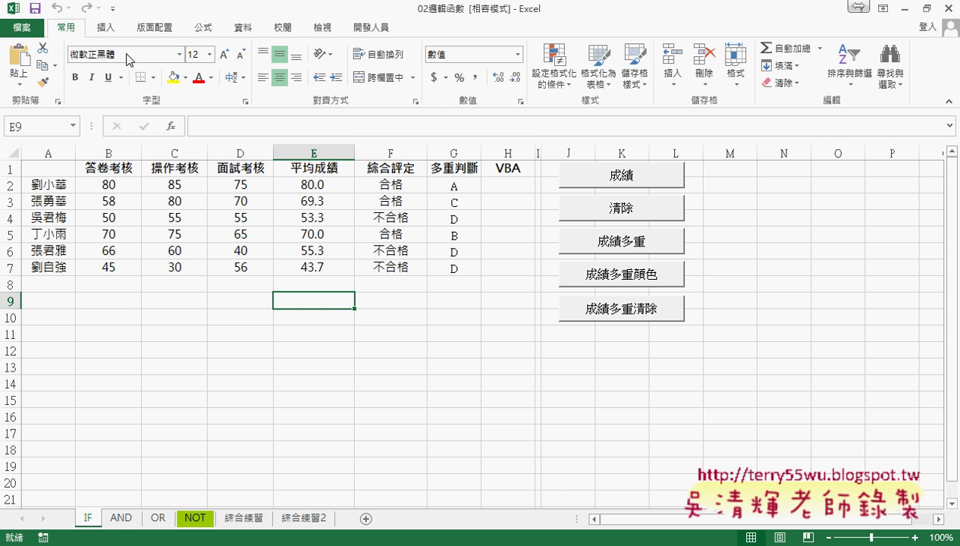
left_click(185, 77)
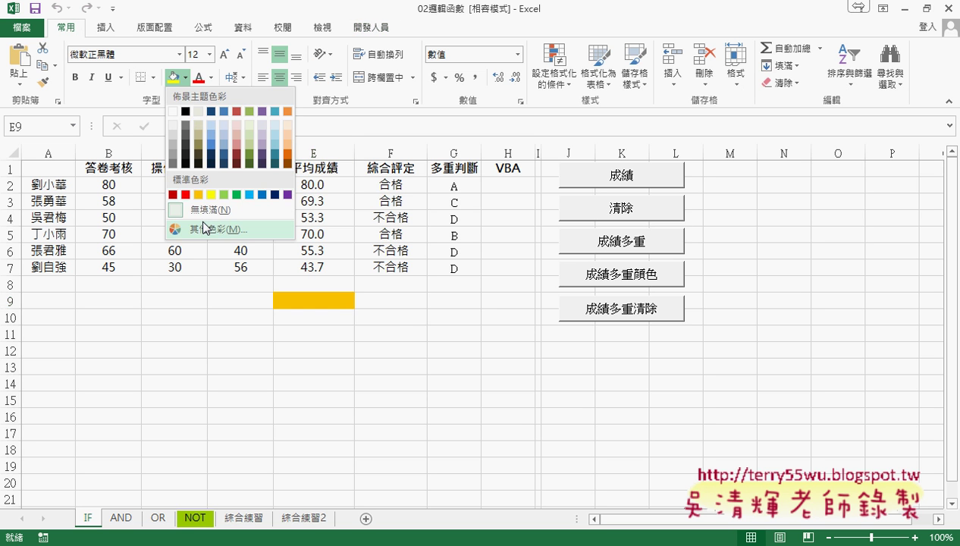
left_click(203, 229)
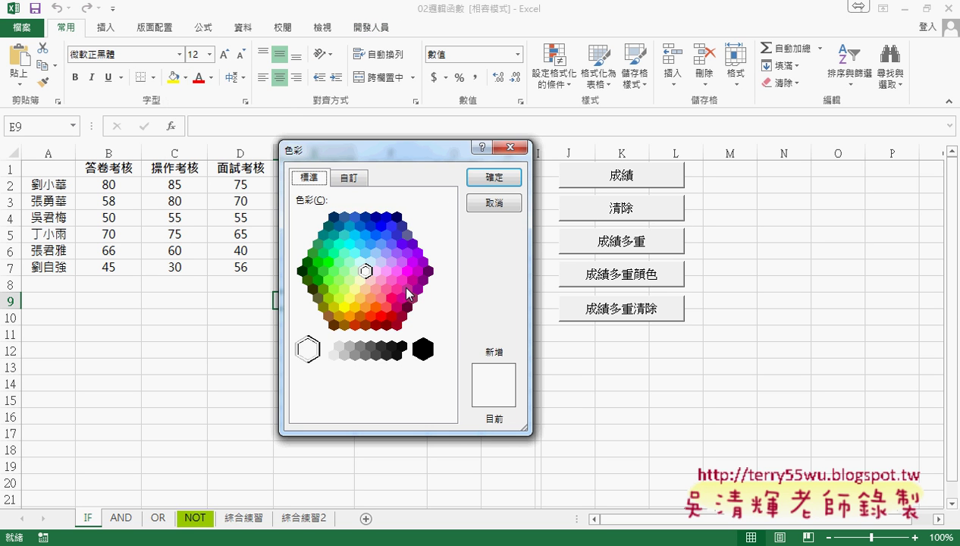
left_click(344, 307)
left_click(352, 181)
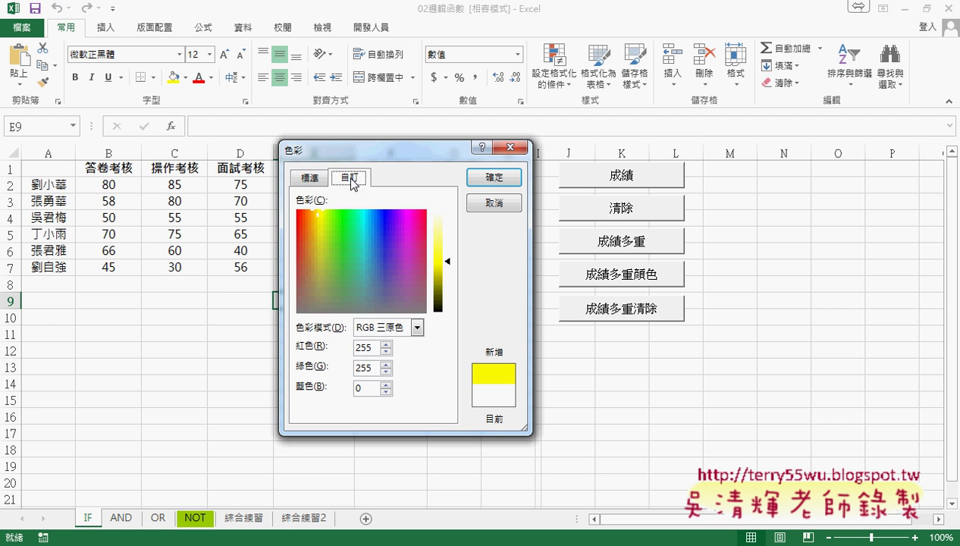
- Adjust the yellow's luminance down to olive, then cancel without applying
double_click(375, 367)
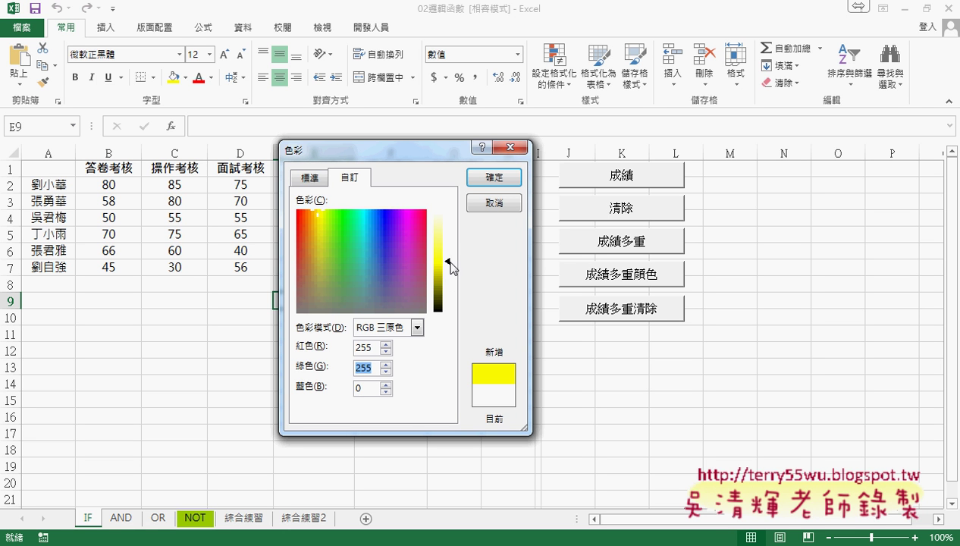
left_click_drag(448, 260, 448, 242)
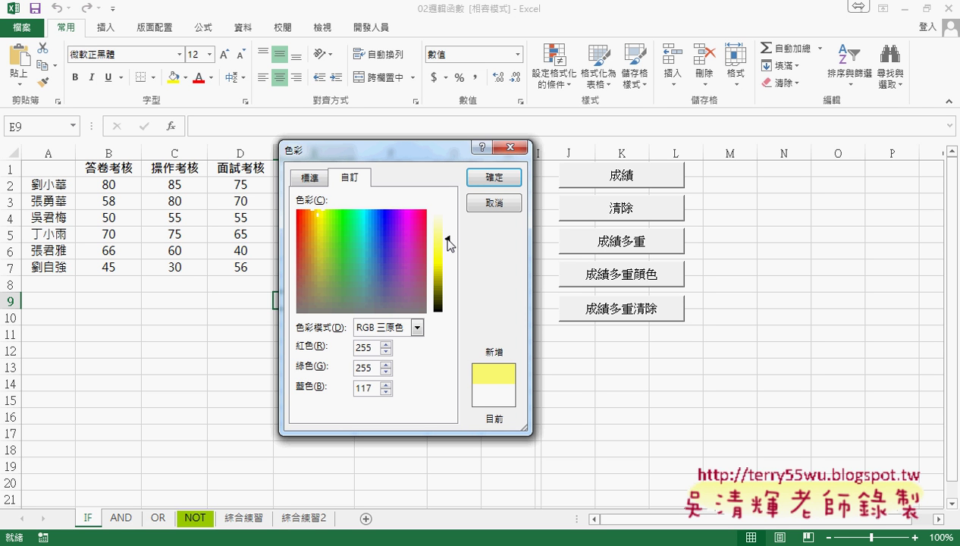
mouse_move(447, 240)
left_mouse_down()
mouse_move(452, 302)
mouse_move(454, 284)
left_mouse_up()
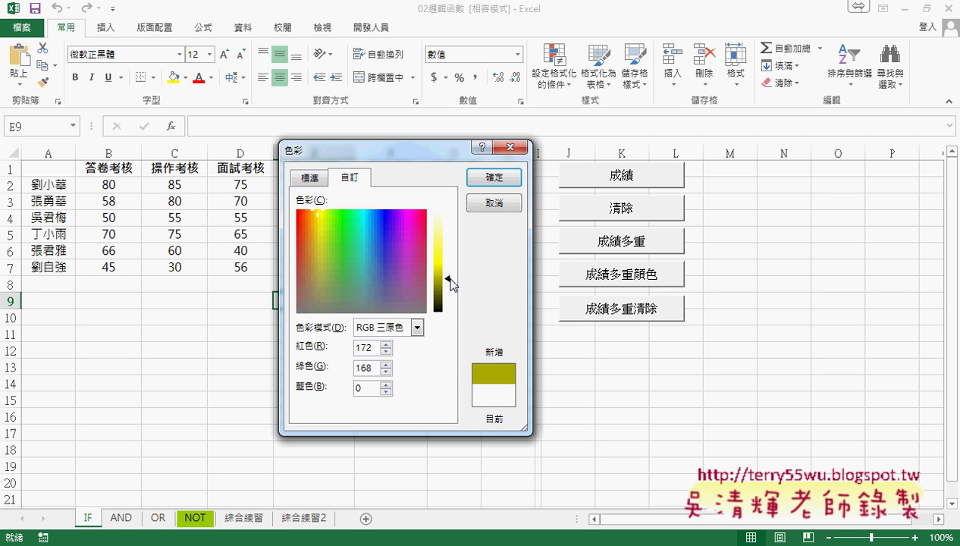
left_click(490, 205)
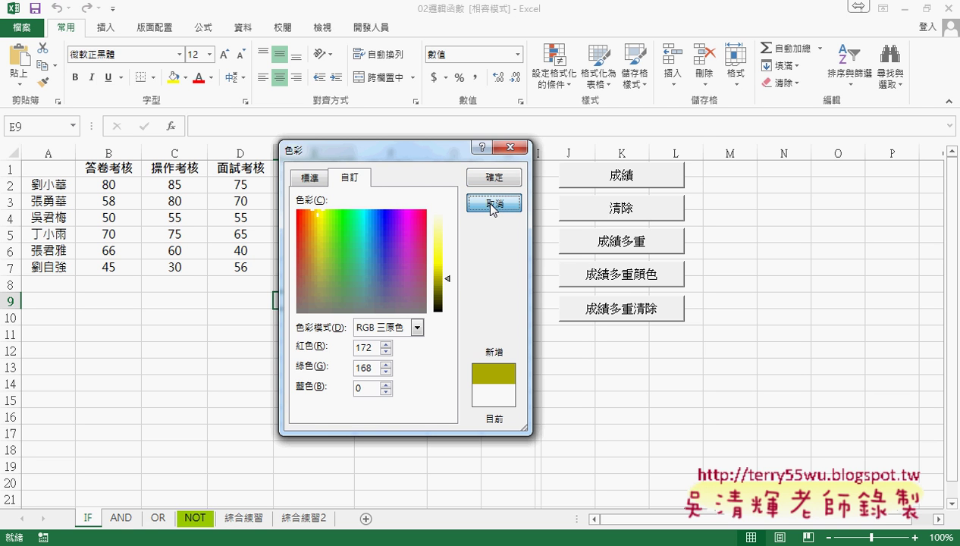
- Open the VBA editor and select the grade-B fill statement after Cells
left_click(368, 30)
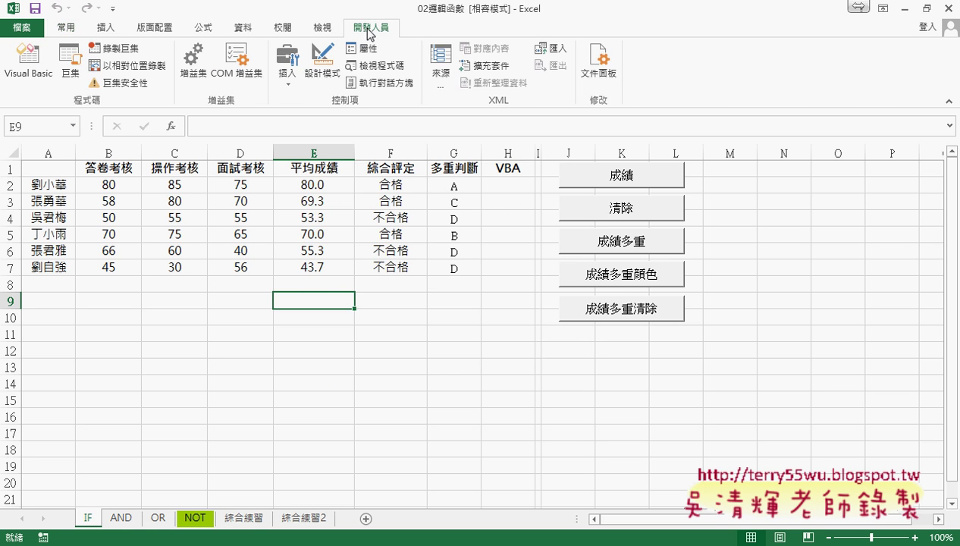
left_click(28, 62)
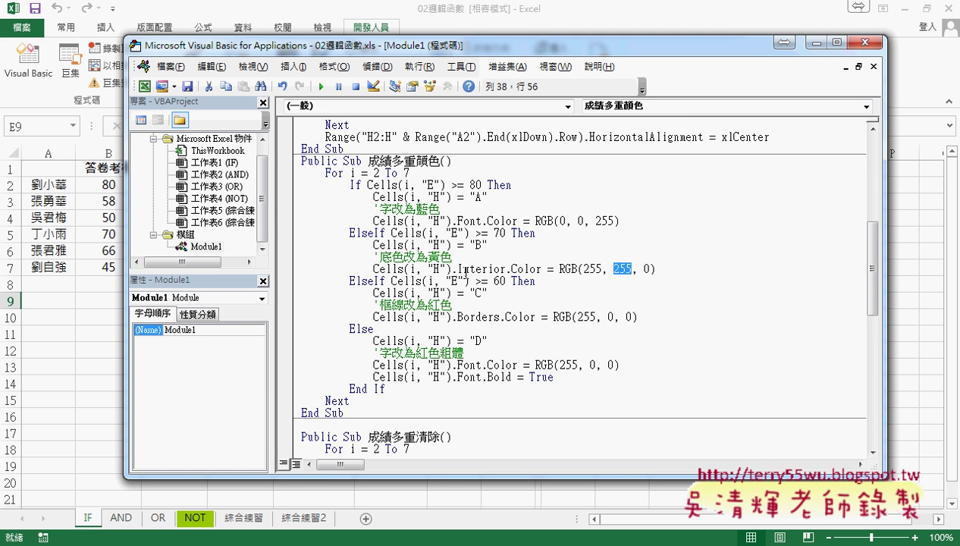
left_click_drag(458, 268, 505, 268)
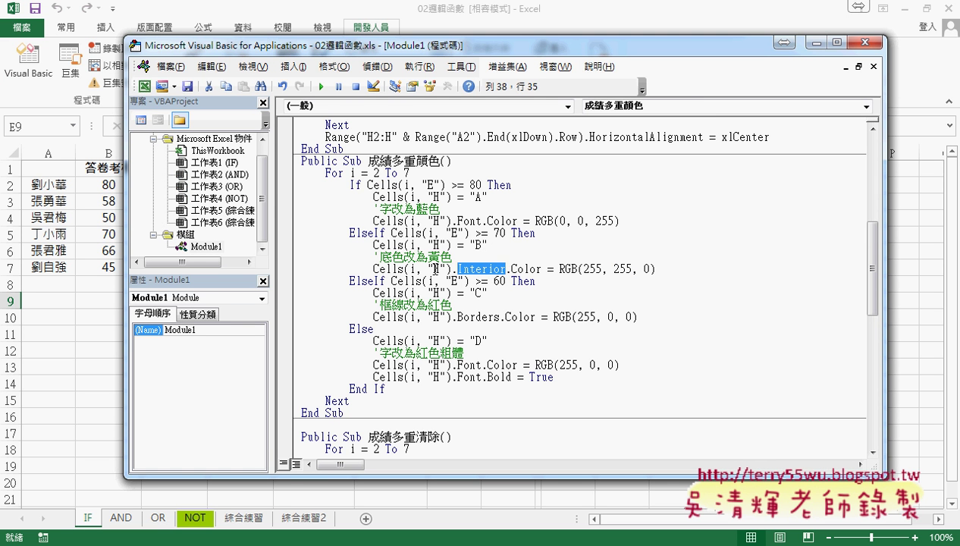
left_click(405, 268)
left_click_drag(405, 269, 657, 269)
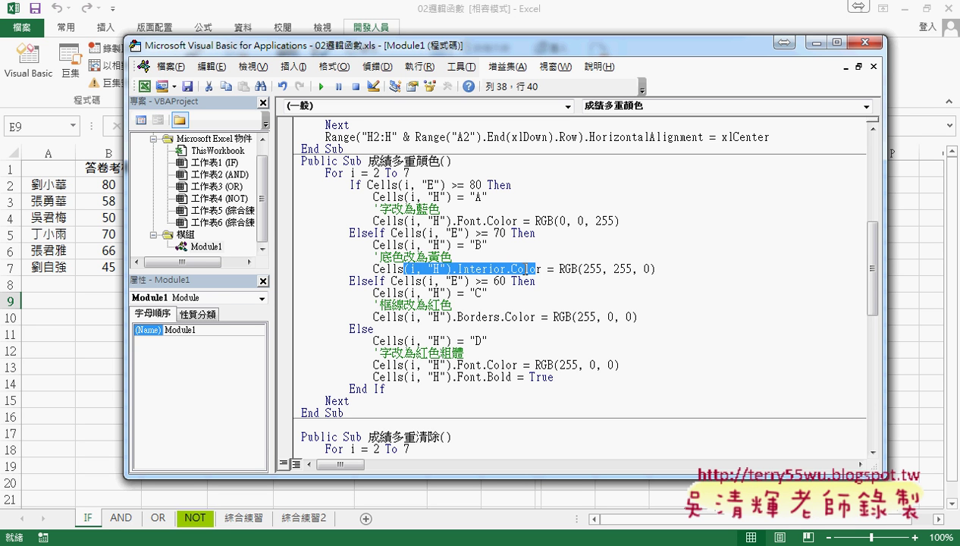
- Rewrite it as Cells.Interior.Color = rgb(255,255,0) using IntelliSense
type(".")
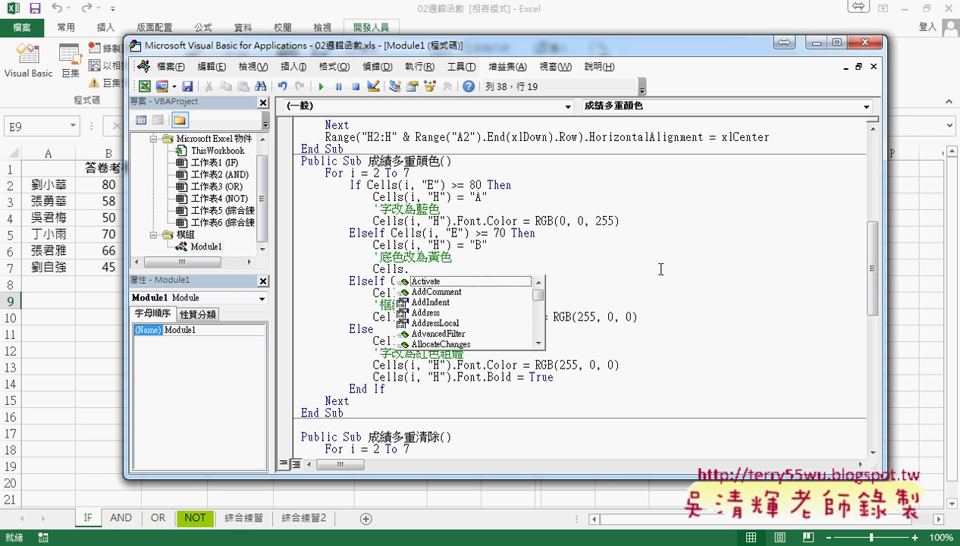
type("i")
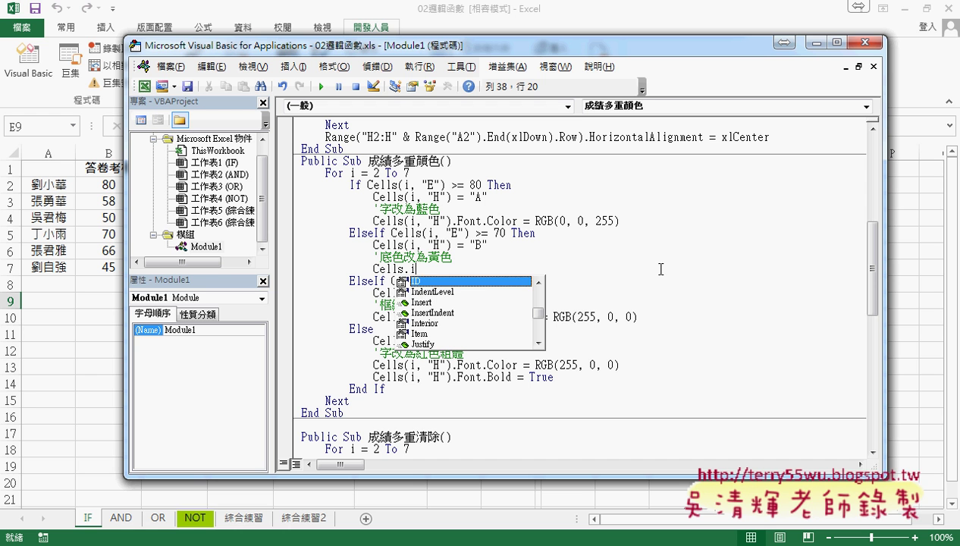
key("Down")
key("Down")
key("Down")
key("Down")
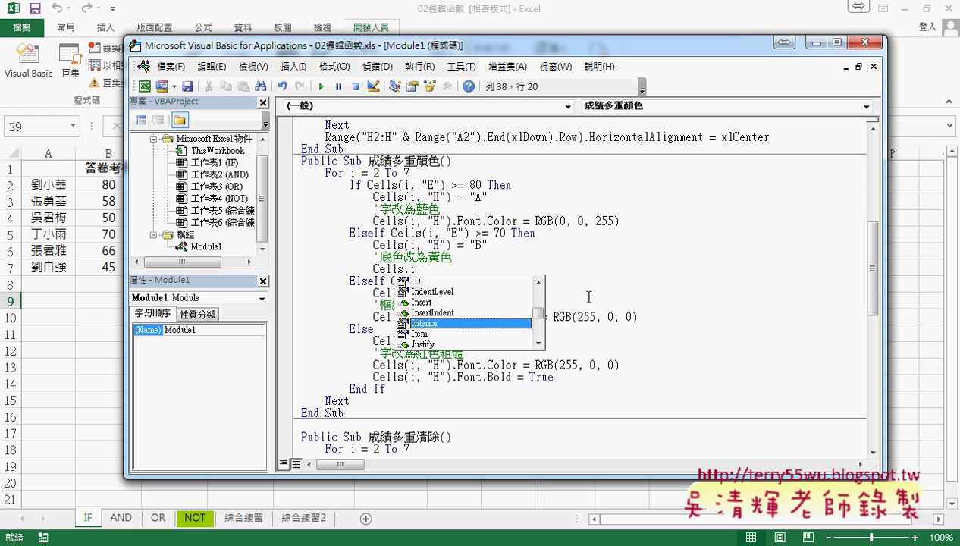
key("Tab")
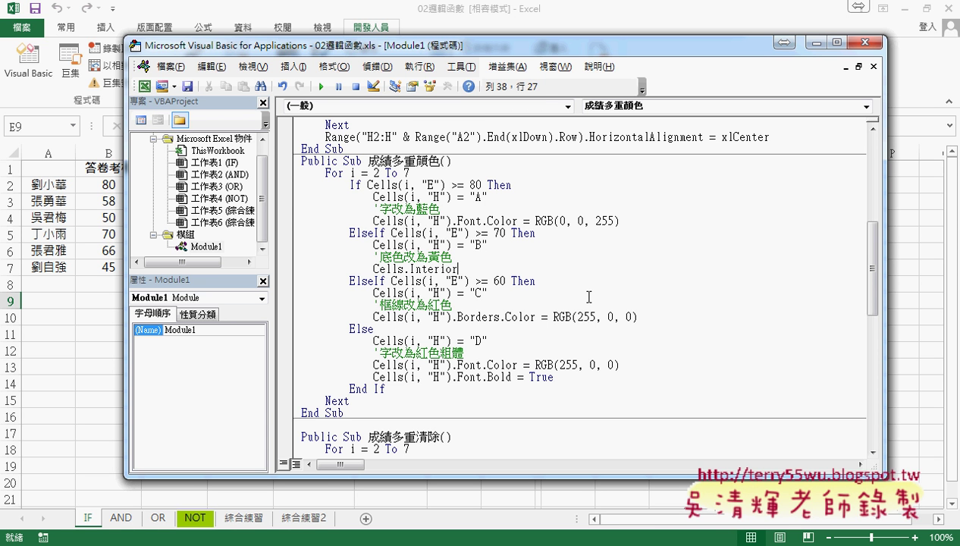
type(".")
key("Down")
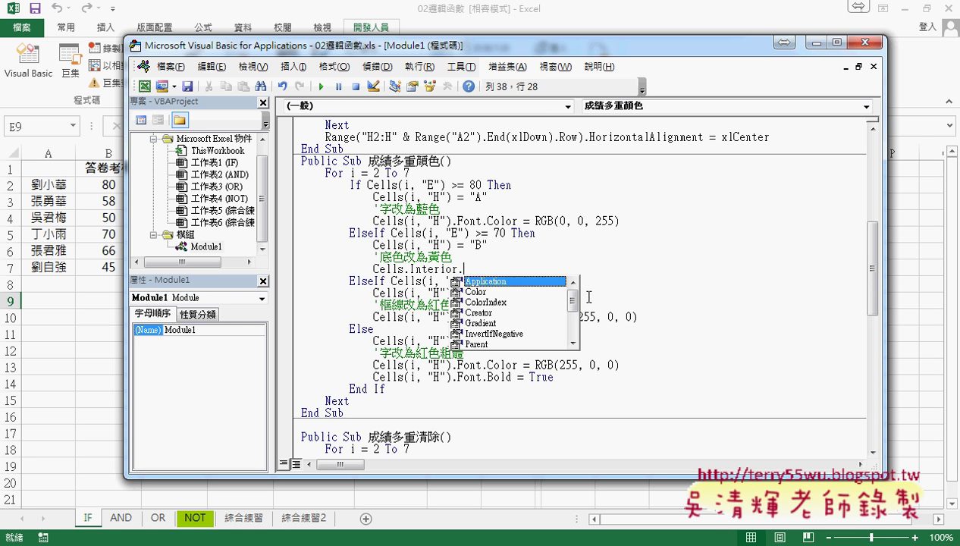
key("Down")
key("space")
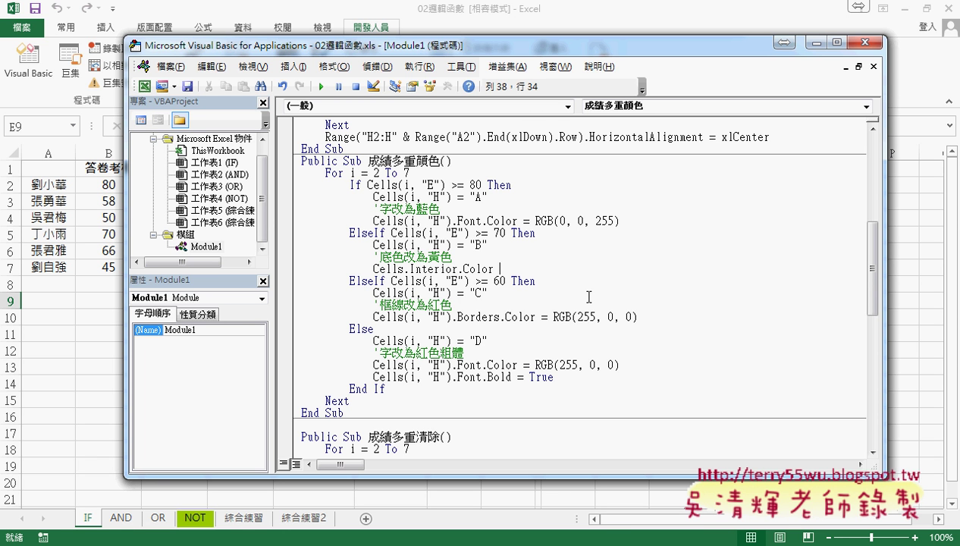
type("=rgb")
type("(255,")
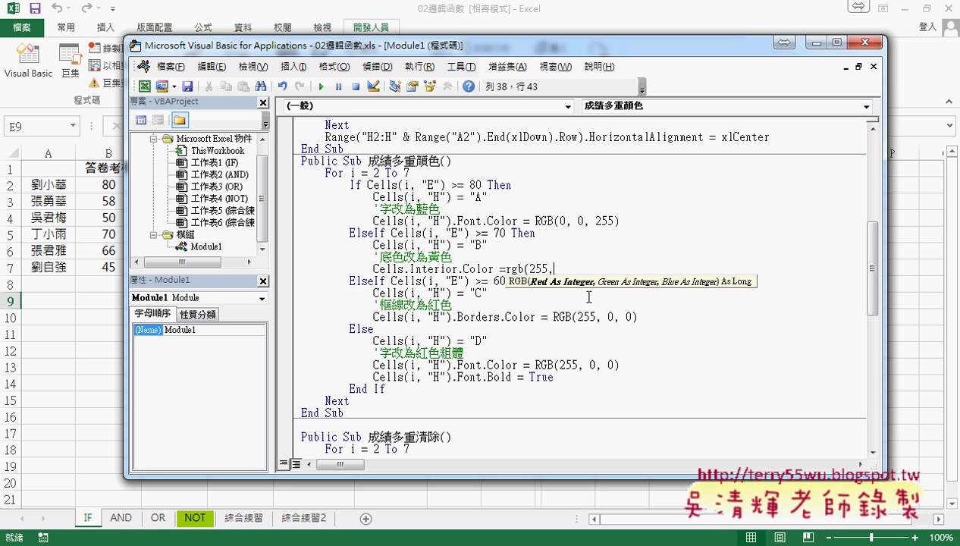
type("255,0")
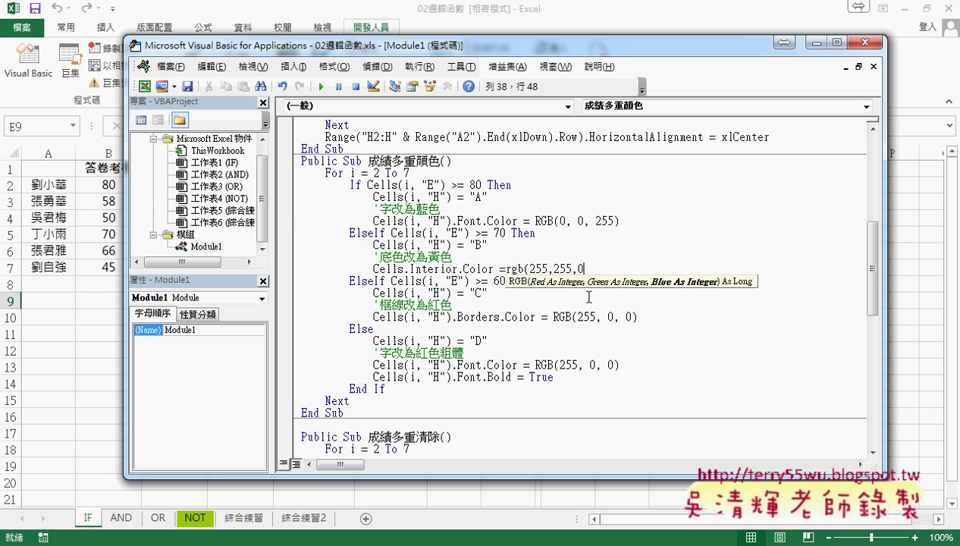
type(")")
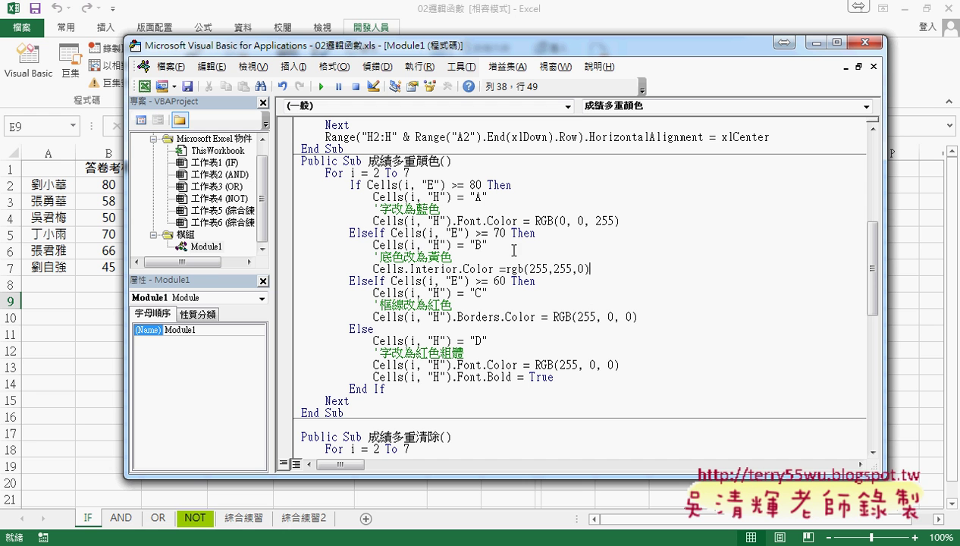
- Paste (i, "H") after Cells on the yellow fill line
left_click_drag(452, 245, 406, 245)
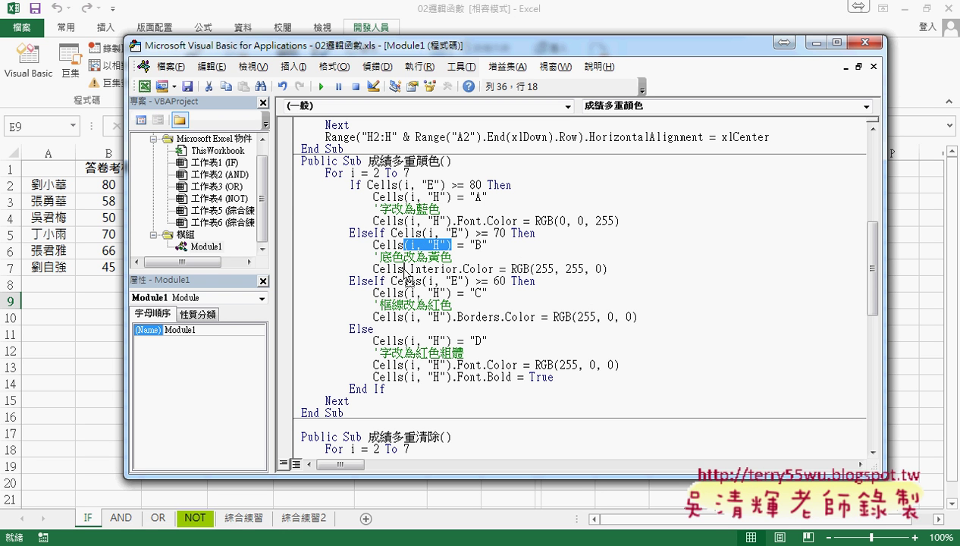
left_click(404, 269)
type("(i, \"H\")")
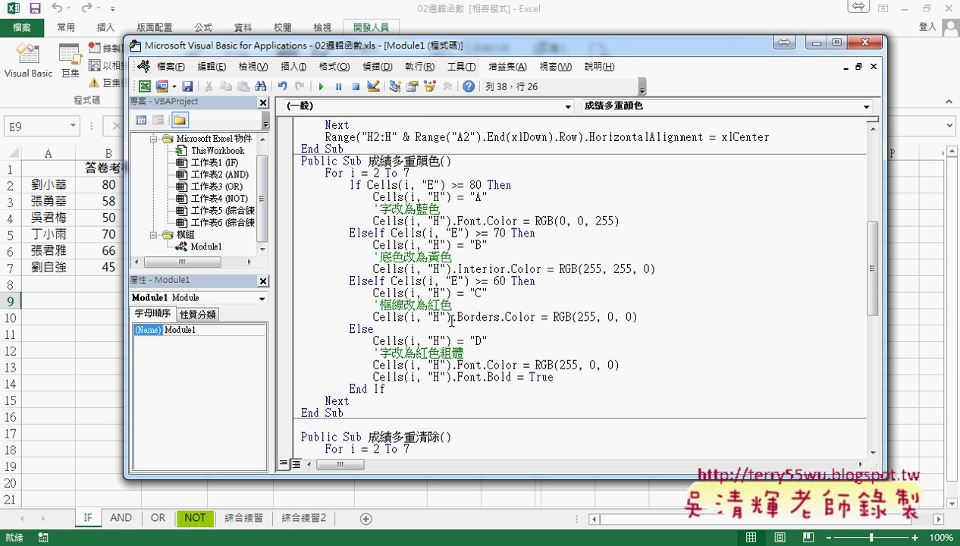
- Replace the grade-C statement with Cells.Borders.Color using IntelliSense
left_click_drag(452, 317, 577, 317)
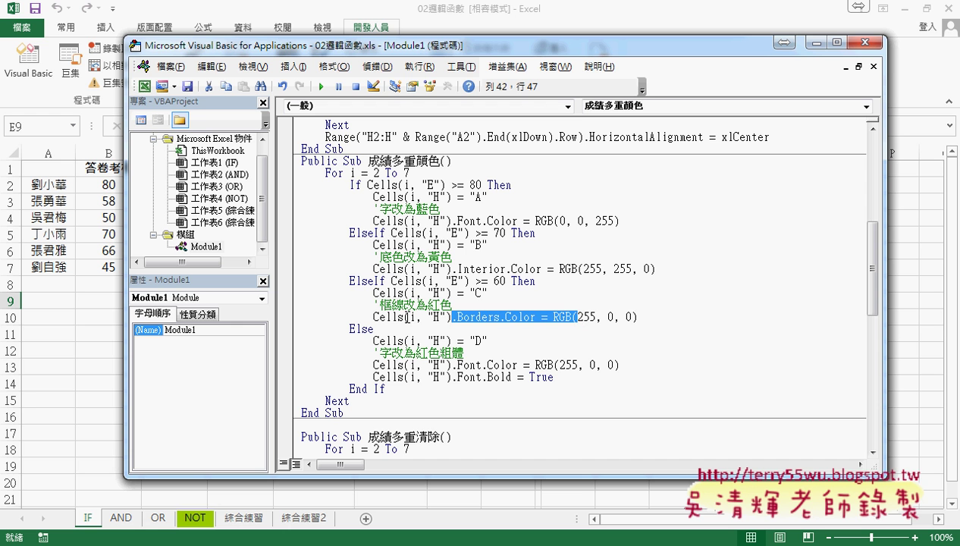
left_click_drag(404, 317, 683, 319)
type(".")
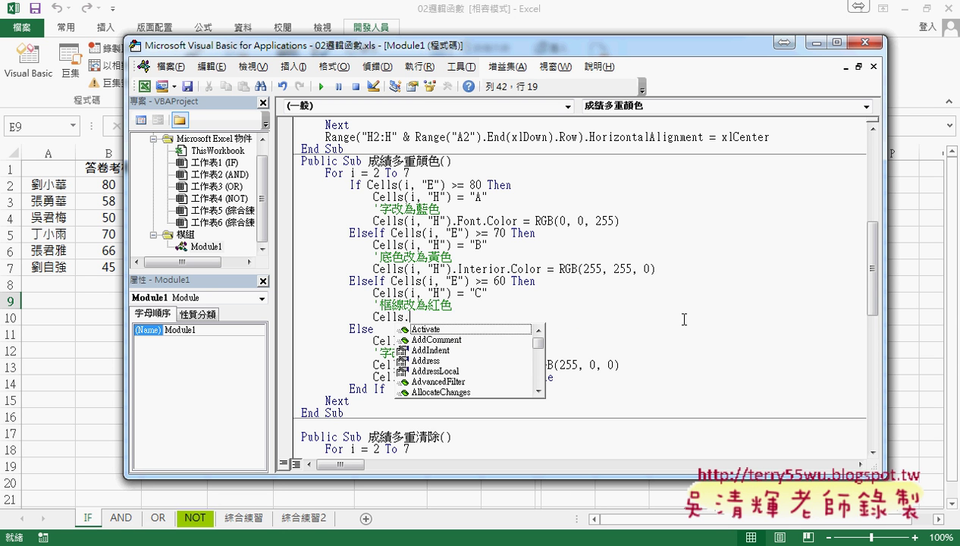
type("b")
key("Down")
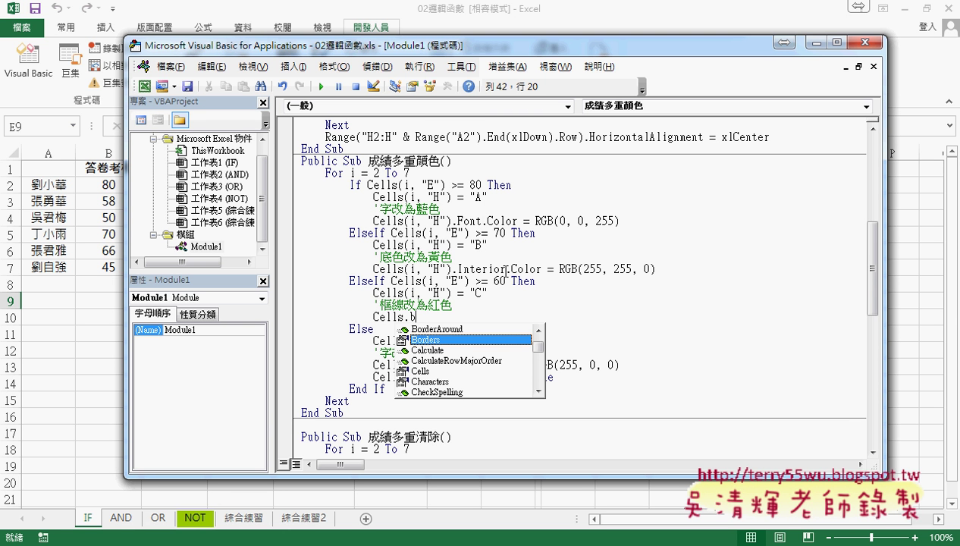
double_click(435, 340)
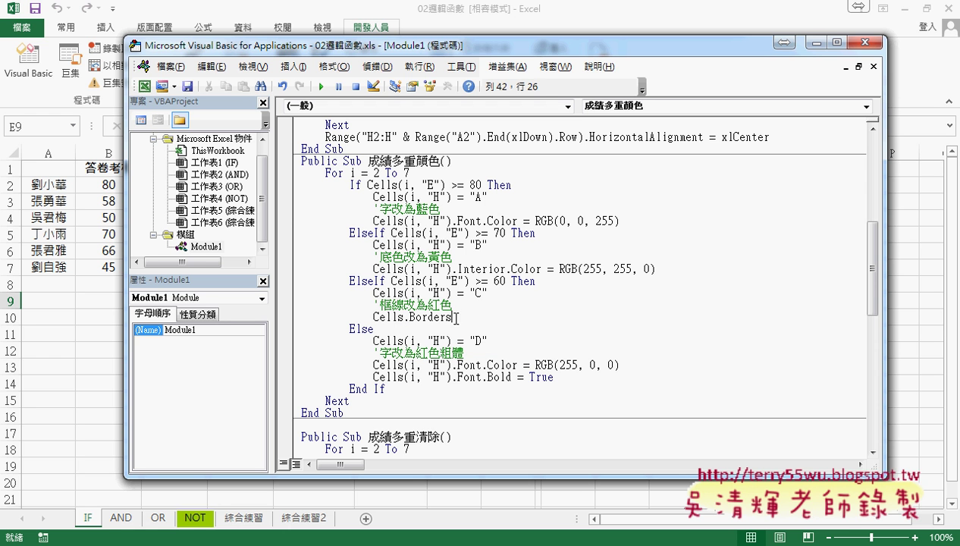
key("shift+Left")
type("s.")
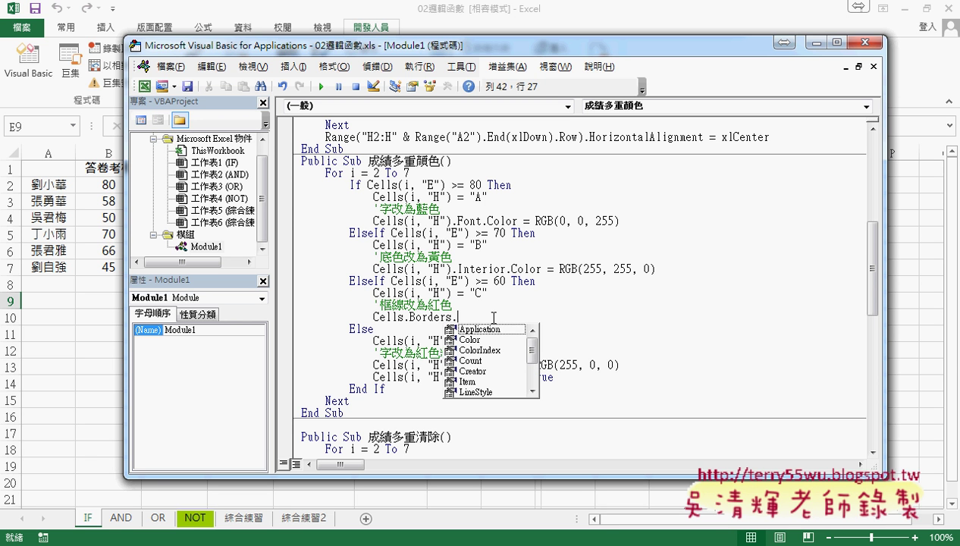
left_click(495, 340)
double_click(496, 341)
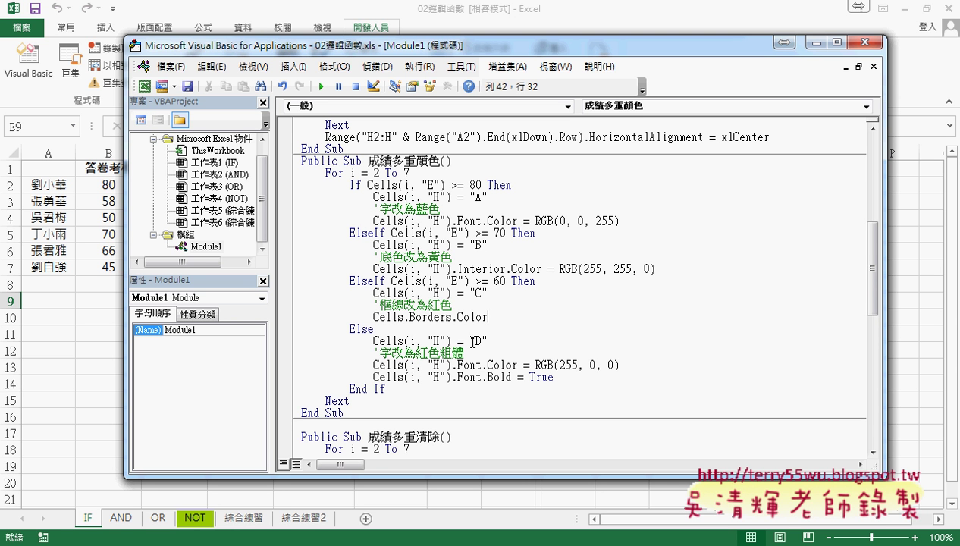
- Browse the Borders( edge options, then finish the line as Cells.Borders.Color = rgb(255,0,0)
left_click_drag(452, 317, 492, 318)
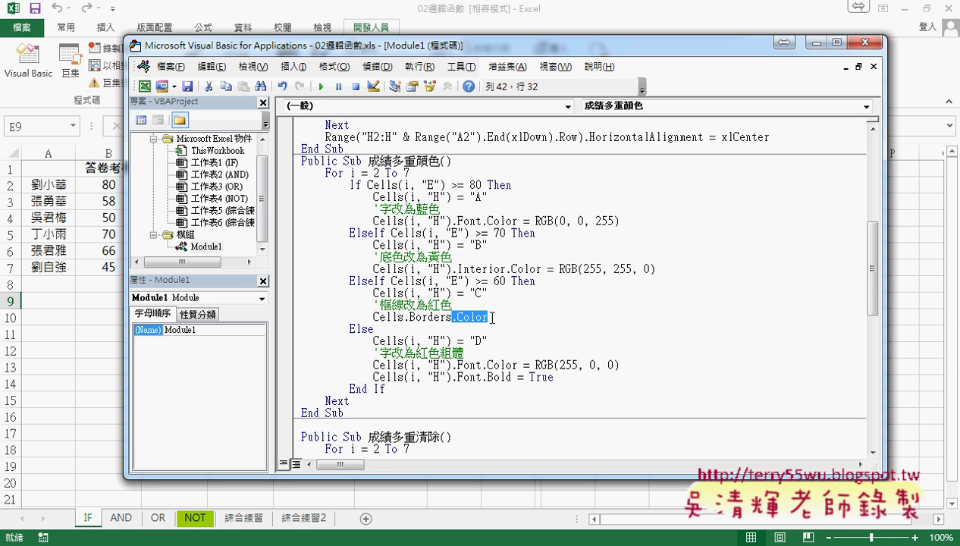
type("(")
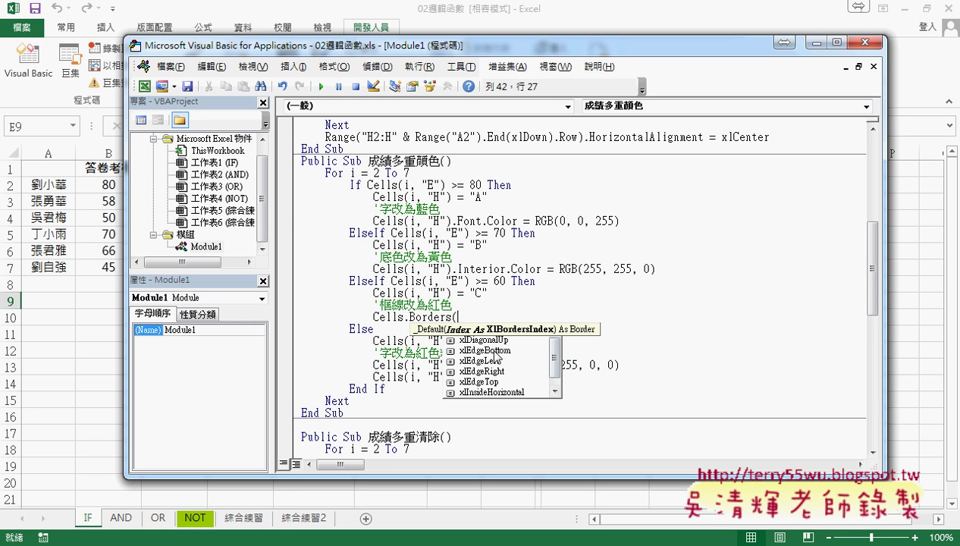
left_click(492, 383)
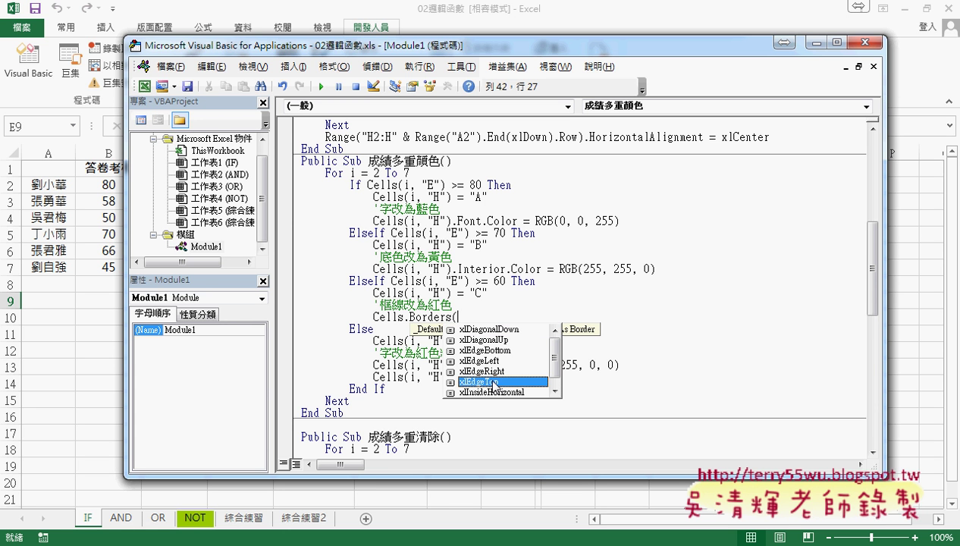
left_click(497, 351)
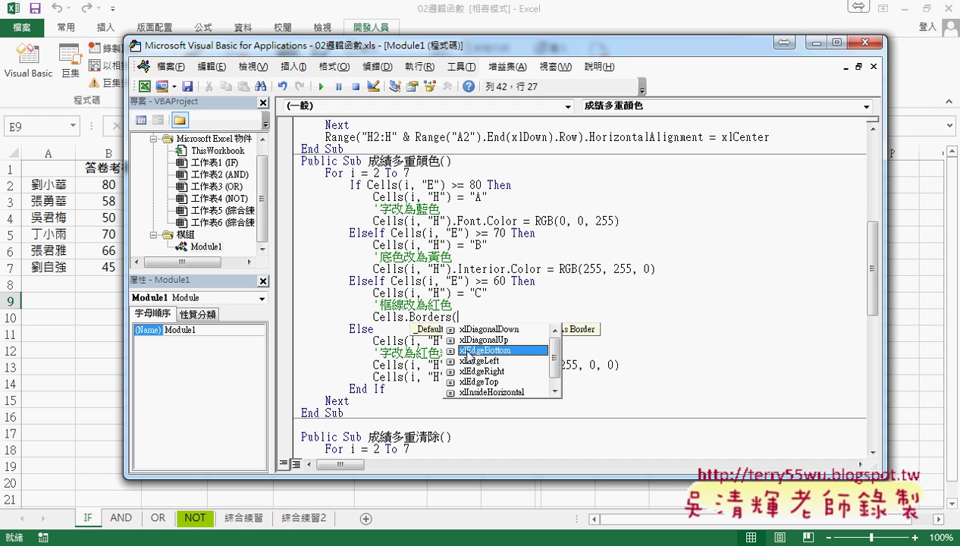
left_click(496, 382)
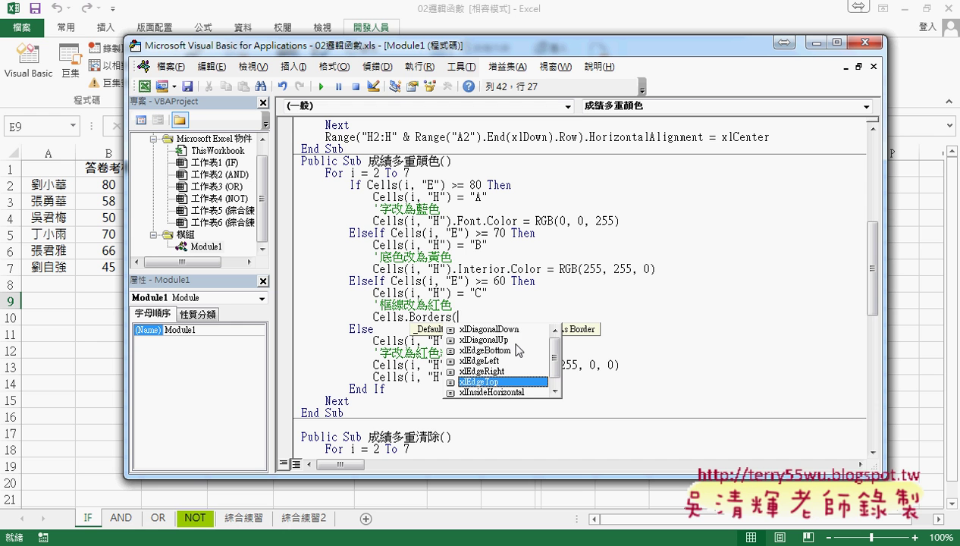
key("BackSpace")
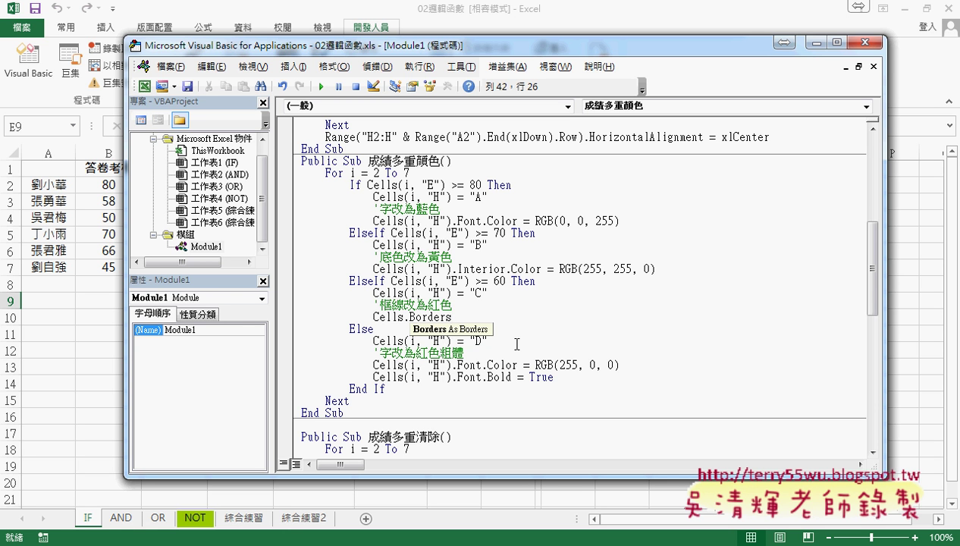
type(".")
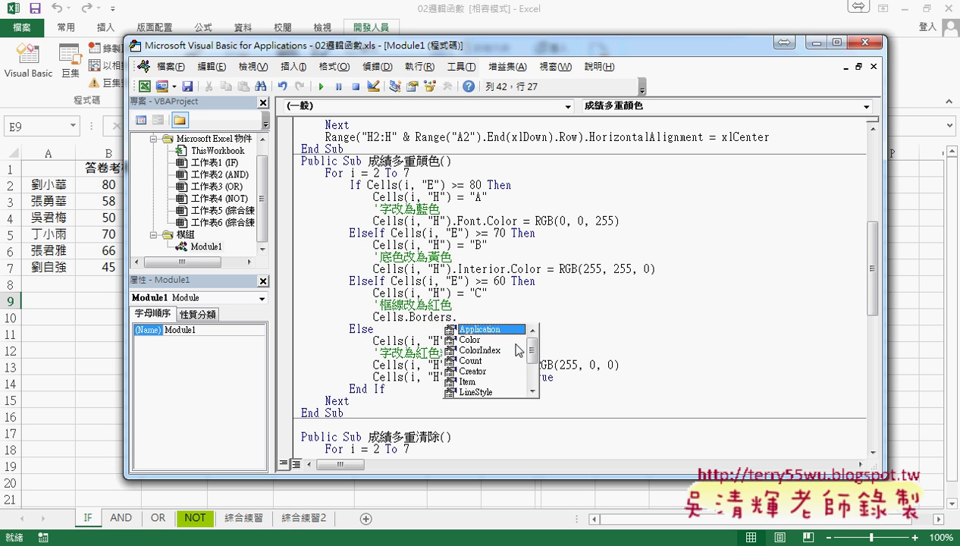
type("Color ")
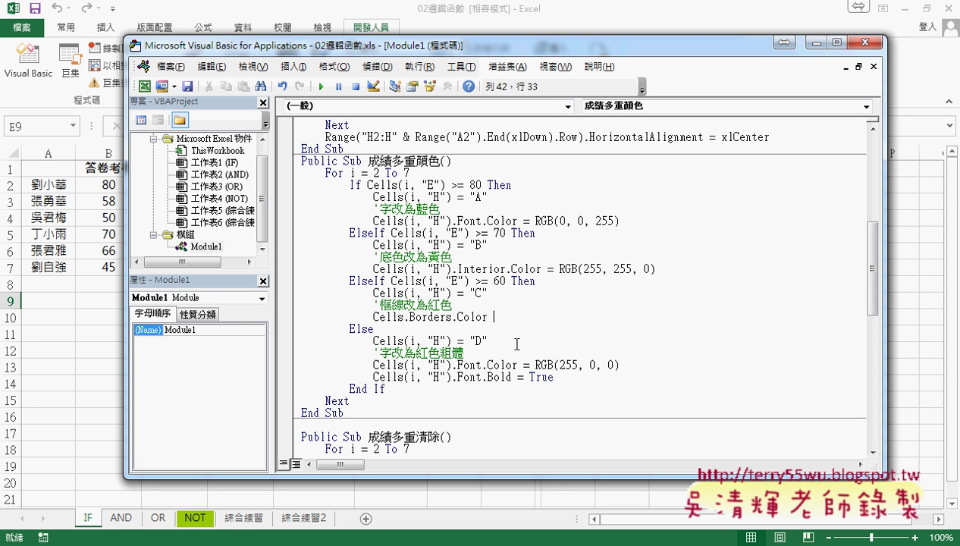
type("=")
type("rgb")
type("(255")
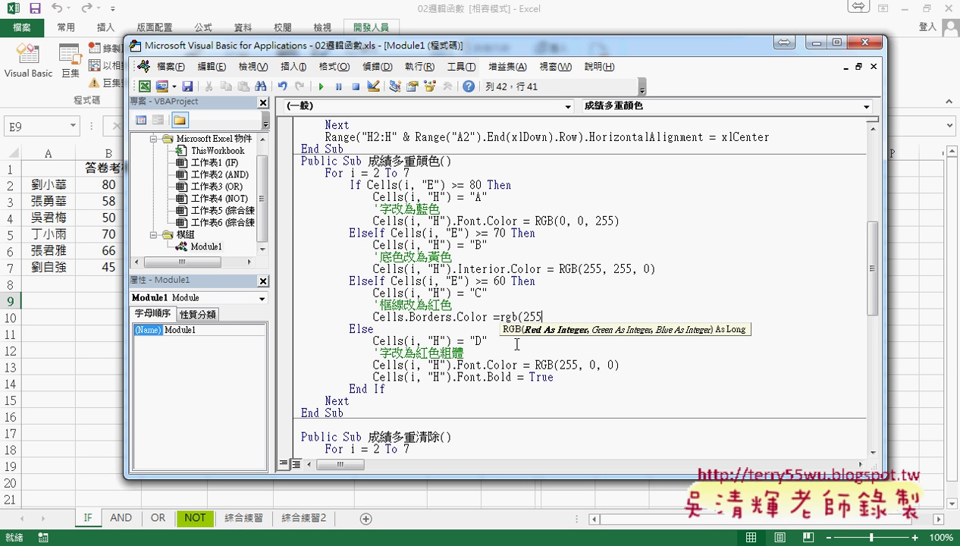
type(",0,")
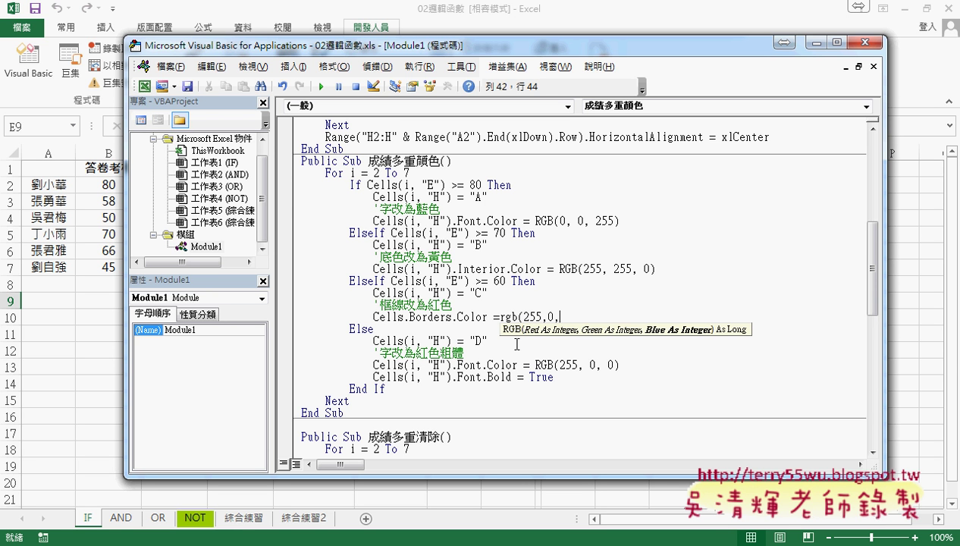
type("0)")
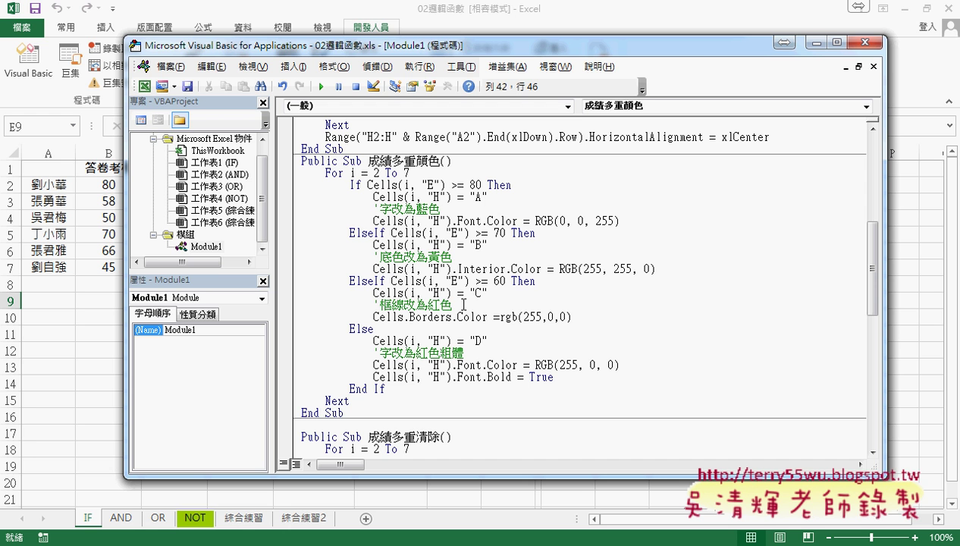
mouse_move(456, 292)
left_mouse_down()
mouse_move(402, 294)
mouse_move(407, 322)
left_mouse_up()
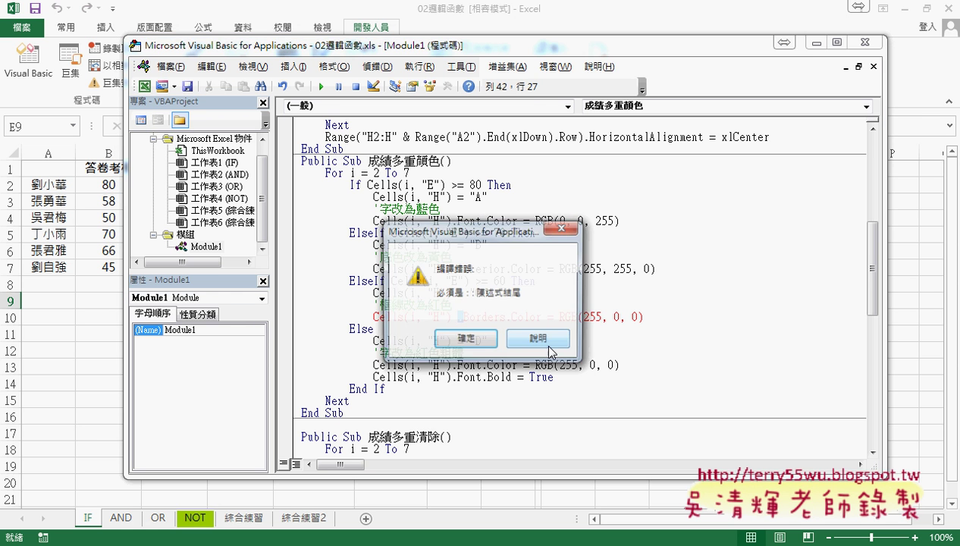
- Dismiss the compile error and delete the stray space before .Borders
left_click(465, 340)
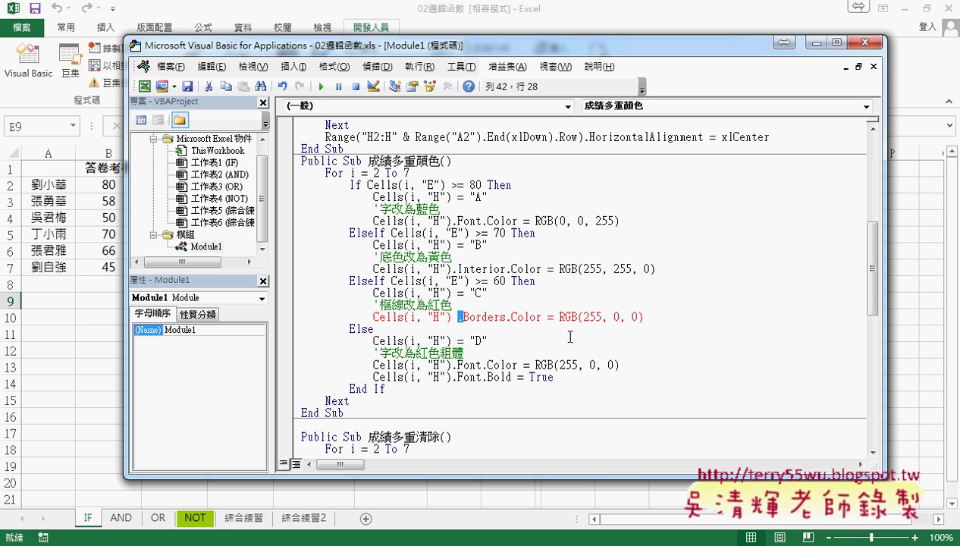
left_click(453, 317)
key("Delete")
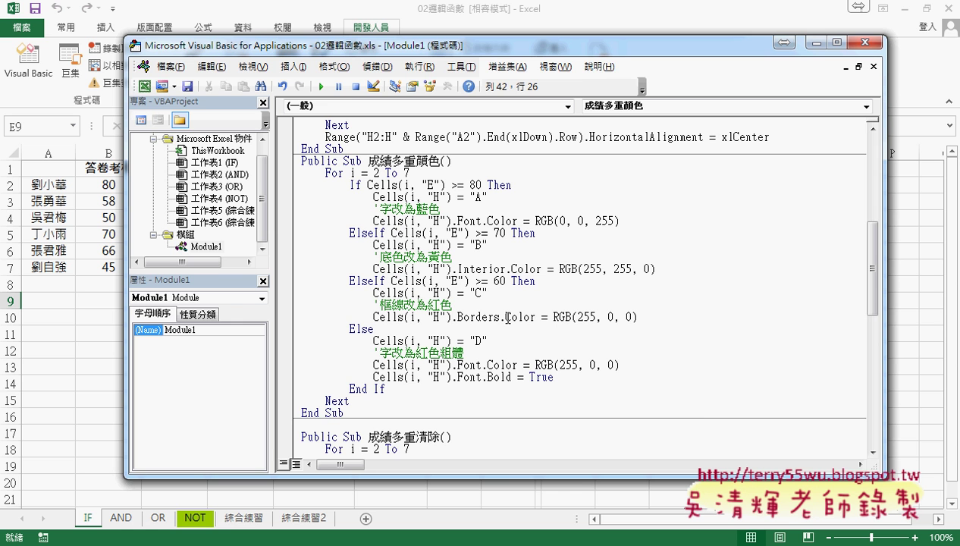
left_click(530, 375)
- Run the 成績多重顏色 button in Excel and check the coloured grade in H4
left_click(82, 389)
left_click(629, 272)
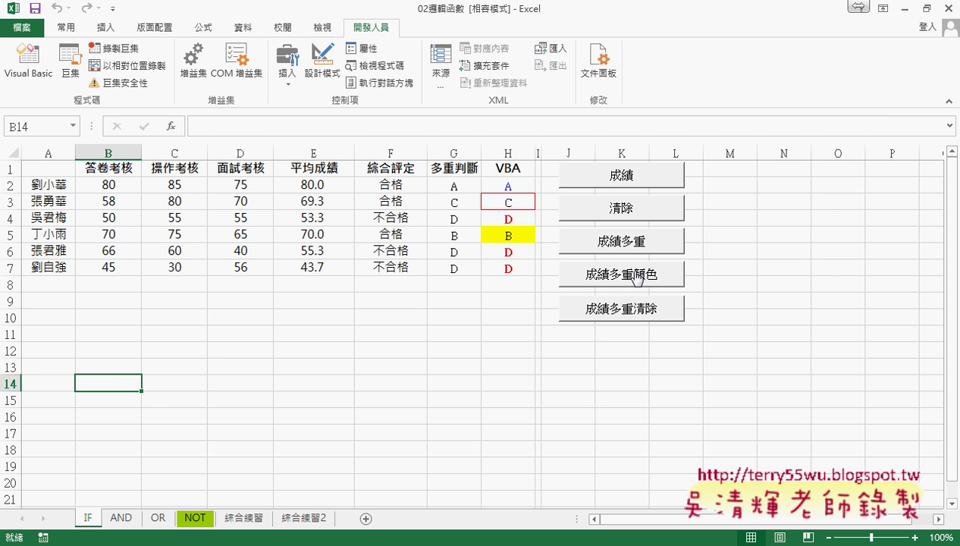
left_click(516, 219)
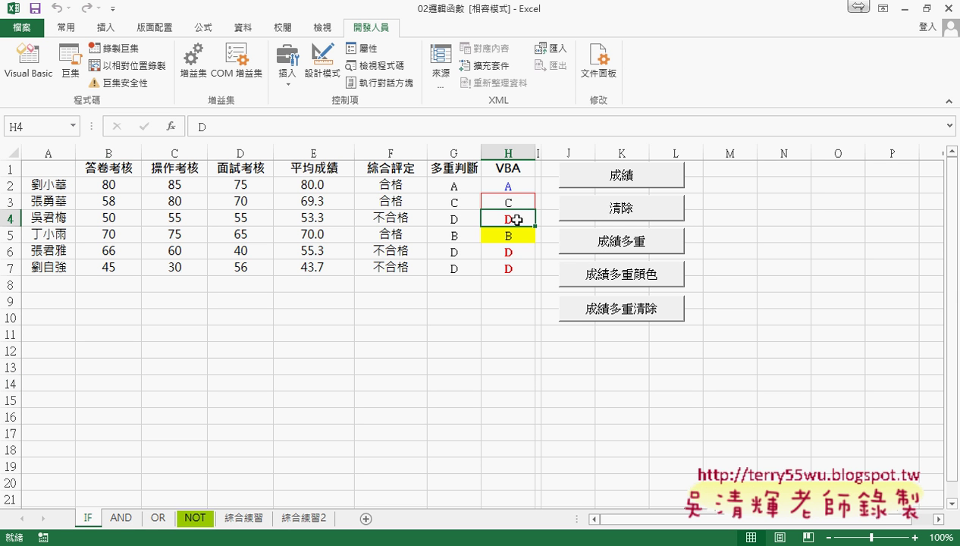
- Open the Visual Basic editor at the 成績多重顏色 D-grade branch and select its bold-font line
left_click(29, 60)
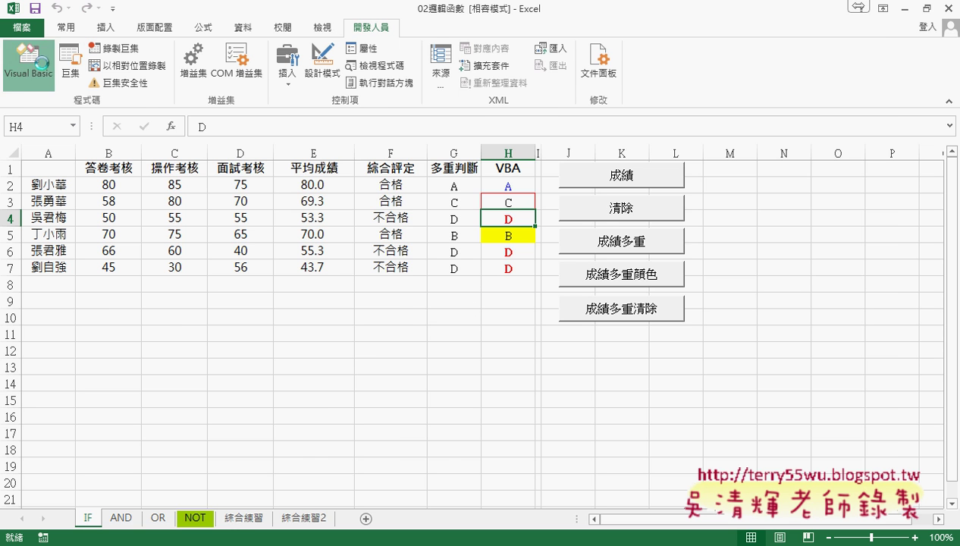
scroll(503, 308, "down", 2)
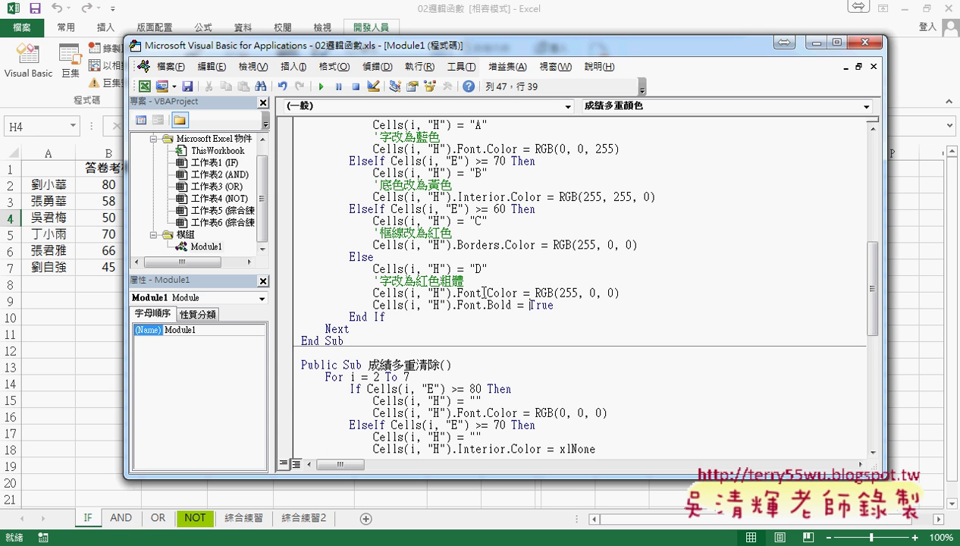
left_click_drag(457, 293, 620, 292)
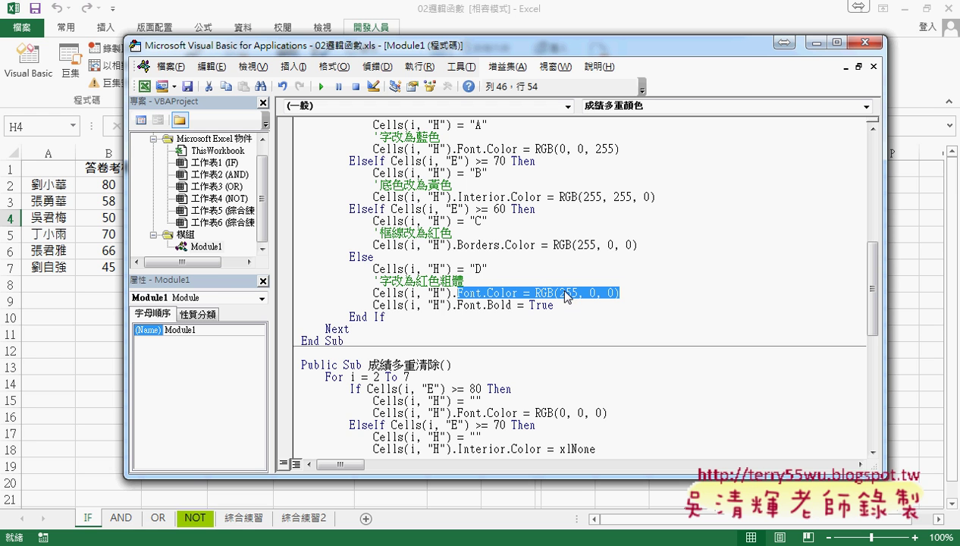
left_click(480, 305)
left_click_drag(482, 305, 571, 307)
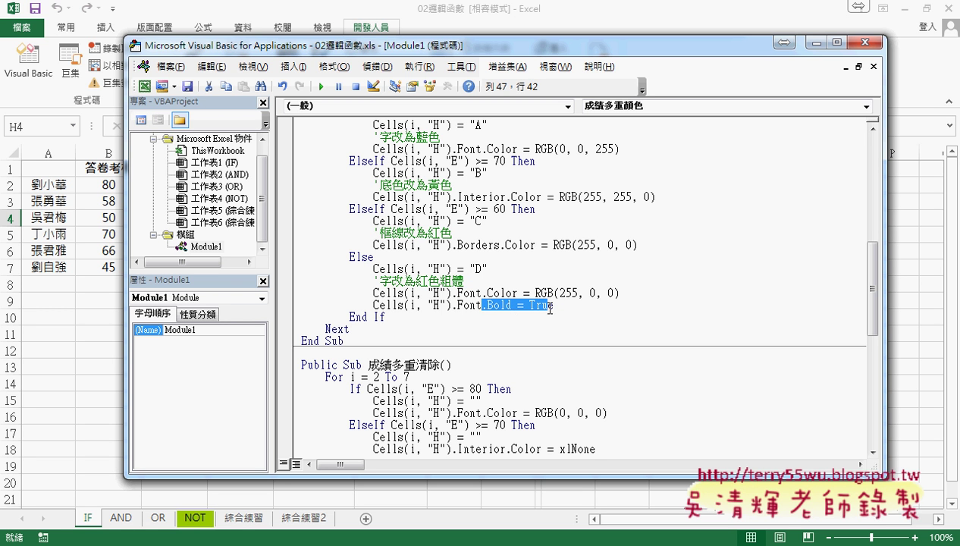
- Rework the line after the red-font setting to use the Font.Bold property
type(".")
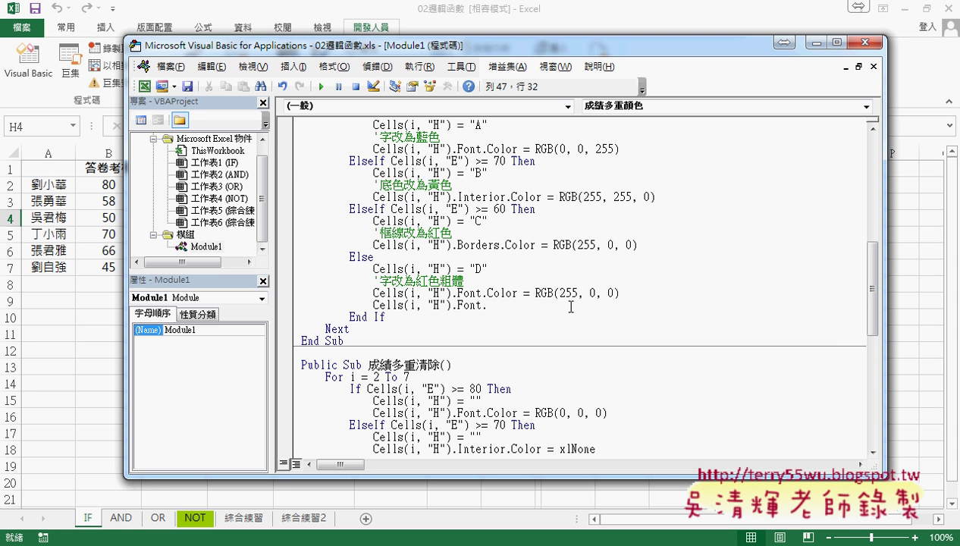
type("Bol")
type("d")
key("BackSpace")
key("BackSpace")
key("BackSpace")
key("BackSpace")
key("Left")
key("Left")
key("Left")
key("Left")
key("Left")
key("Delete")
key("BackSpace")
key("BackSpace")
key("BackSpace")
key("BackSpace")
key("BackSpace")
key("BackSpace")
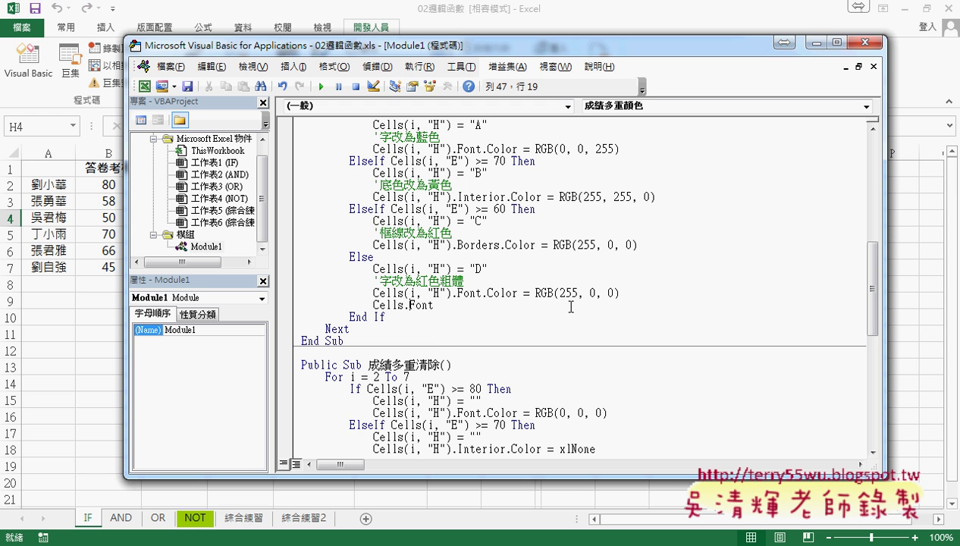
key("End")
type(".")
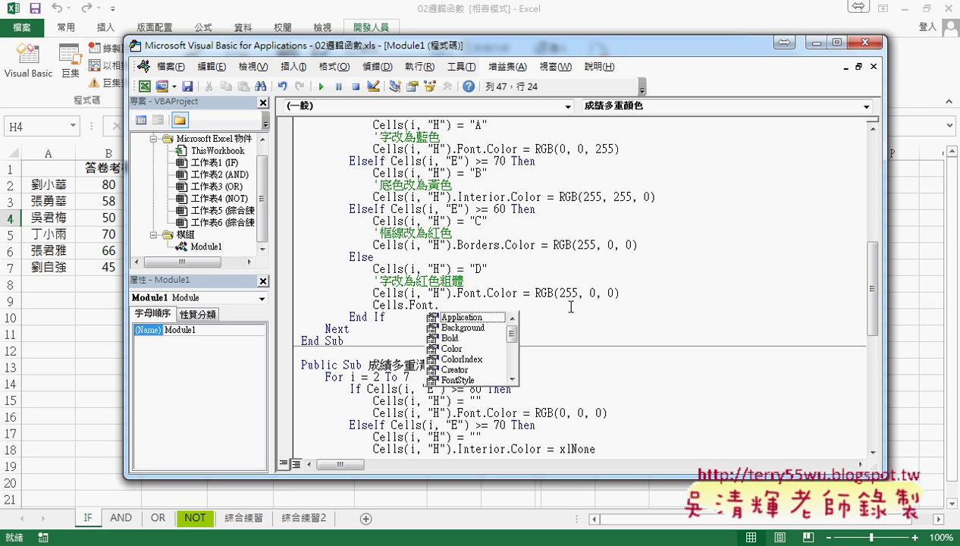
key("Down")
key("Down")
key("Down")
key("Tab")
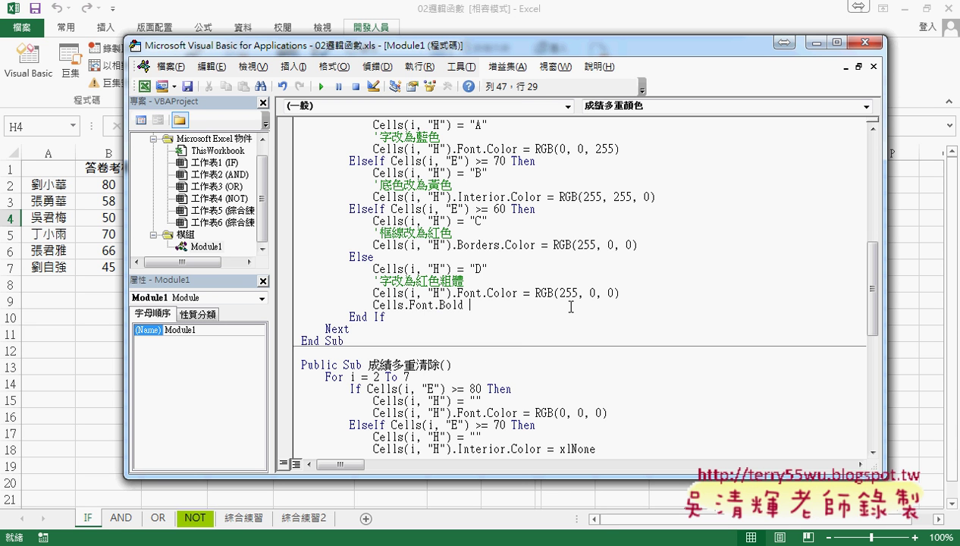
- Assign True so the line reads Cells(i, "H").Font.Bold = True
type("=")
type("tr")
type("ue")
key("BackSpace")
key("BackSpace")
key("BackSpace")
key("BackSpace")
type("1")
key("BackSpace")
type("0")
key("BackSpace")
type("true")
key("BackSpace")
key("BackSpace")
key("BackSpace")
key("BackSpace")
type("fa")
type("lse")
key("BackSpace")
key("BackSpace")
key("BackSpace")
key("BackSpace")
key("BackSpace")
key("BackSpace")
key("BackSpace")
type("=")
type("tr")
type("ue")
left_click(450, 292)
left_click_drag(414, 293, 406, 307)
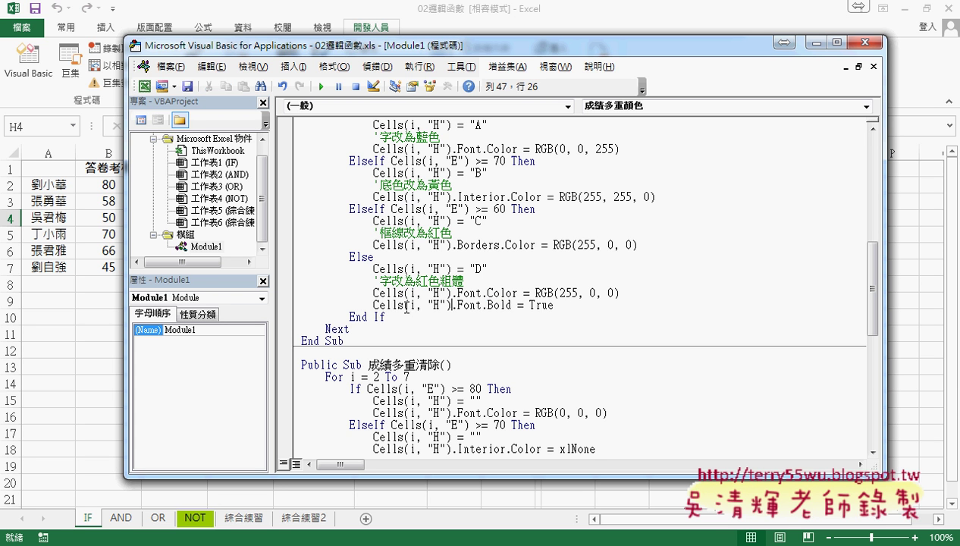
left_click(579, 347)
- Back in Excel, run 成績多重清除, 成績多重顏色, then 清除 on column H
left_click(891, 283)
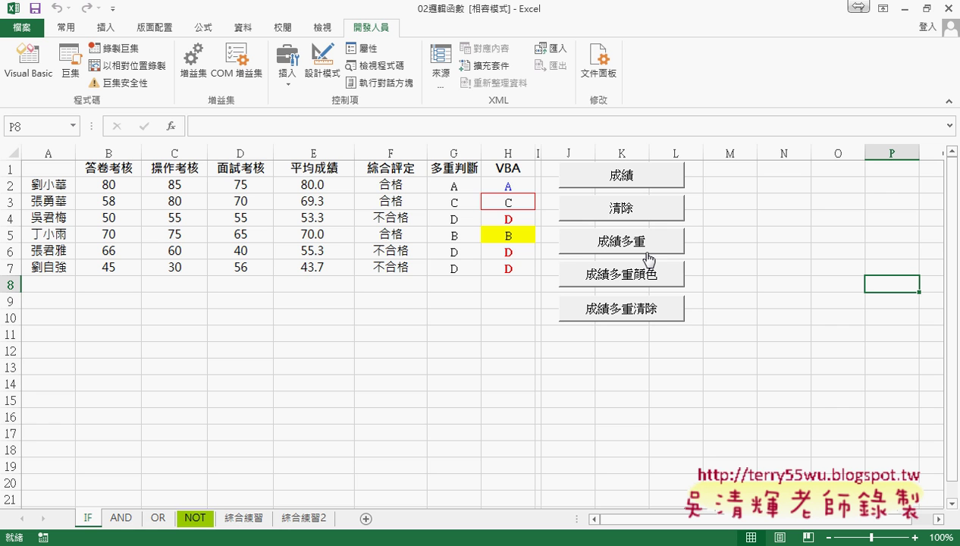
left_click(642, 309)
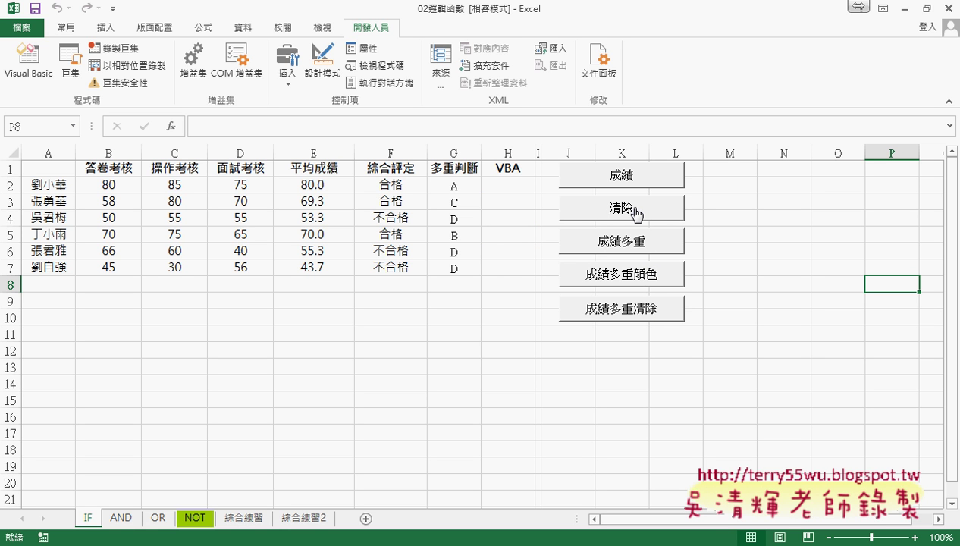
left_click(623, 273)
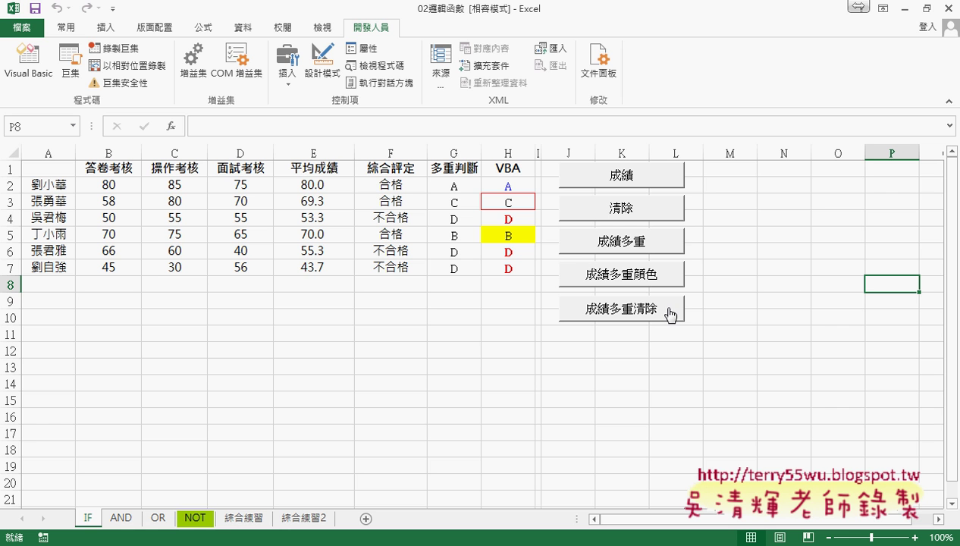
left_click(641, 214)
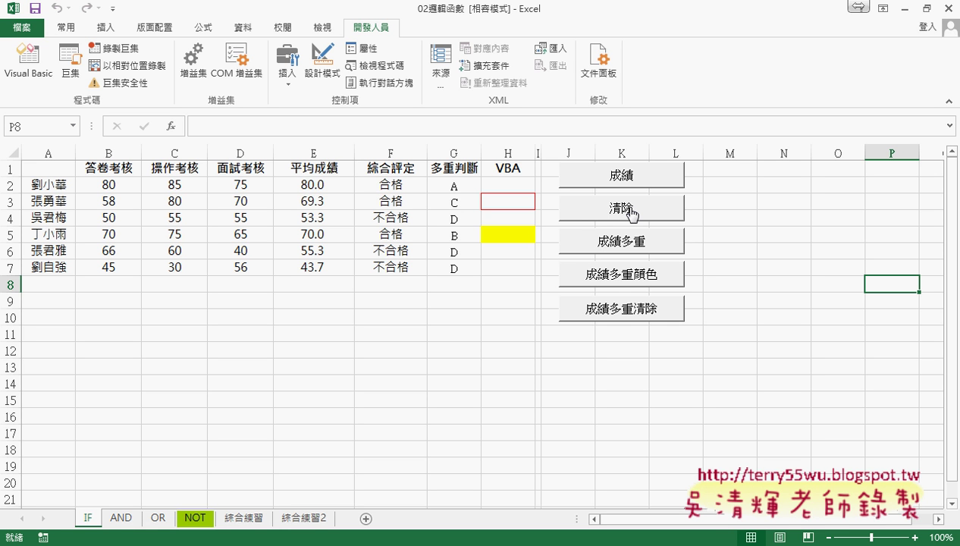
- Open the 成績多重清除 code via Assign Macro > Edit and review its RGB(0, 0, 0) and Interior.Color = xlNone resets
right_click(629, 318)
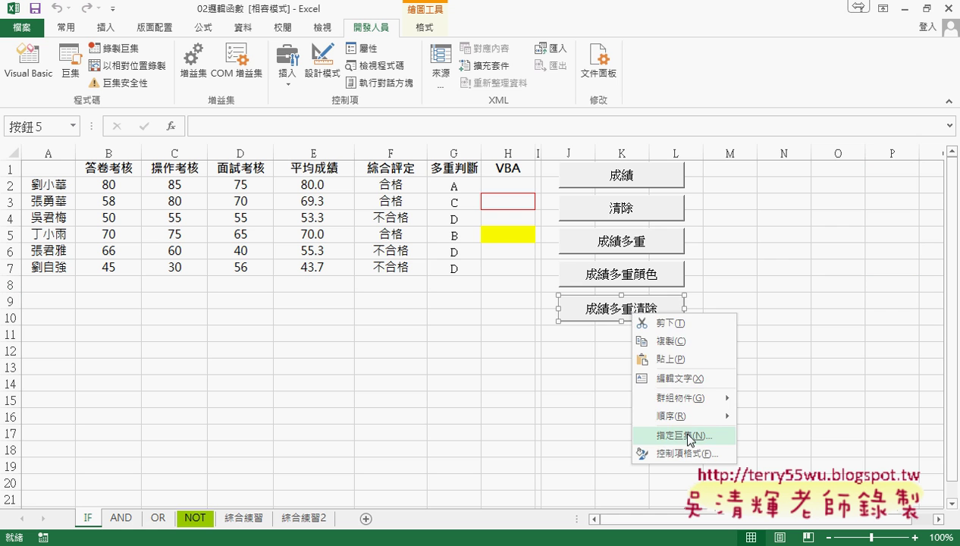
left_click(662, 429)
left_click(817, 288)
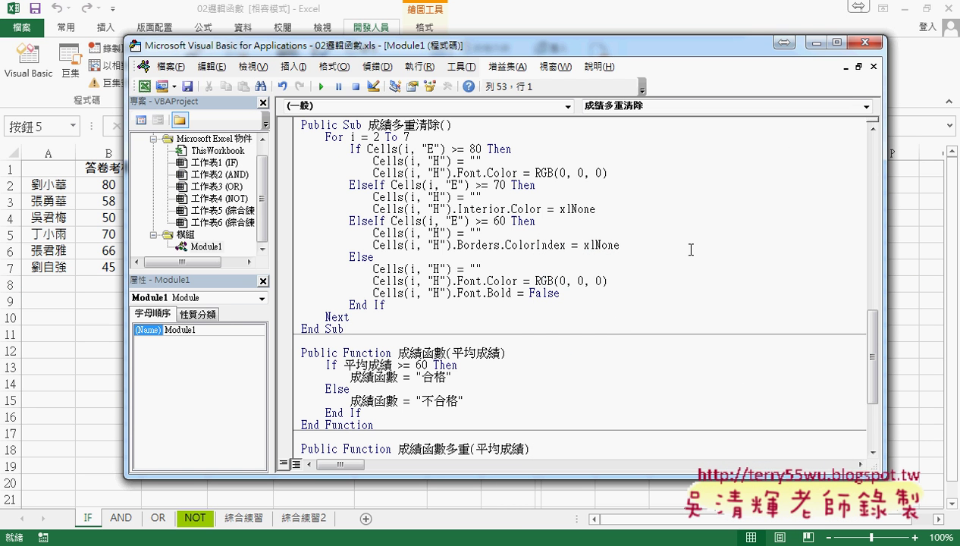
left_click_drag(373, 173, 628, 169)
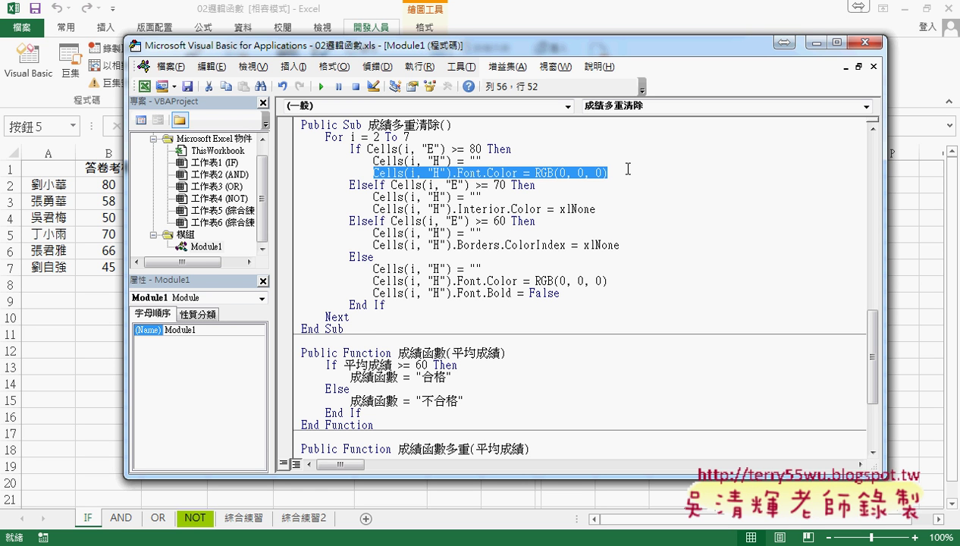
left_click(620, 169)
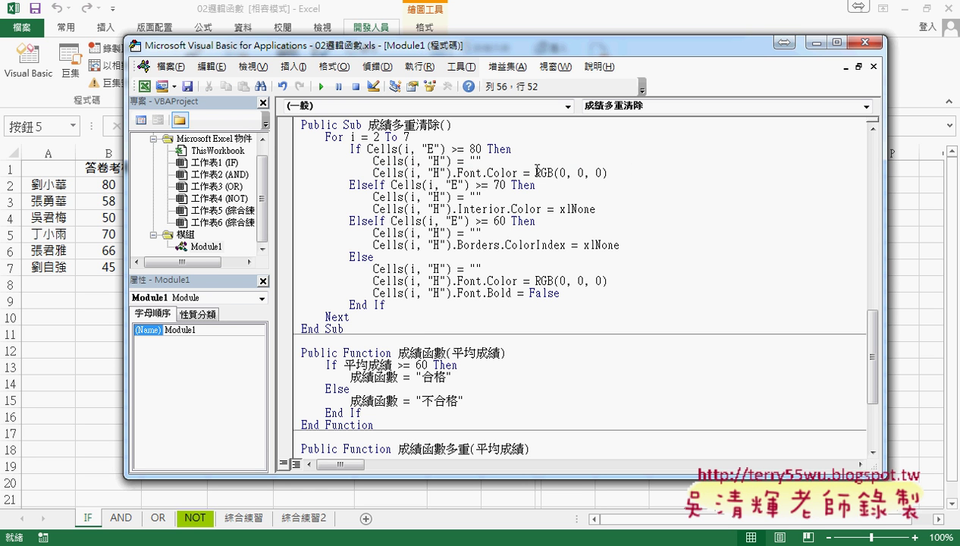
left_click_drag(533, 173, 615, 172)
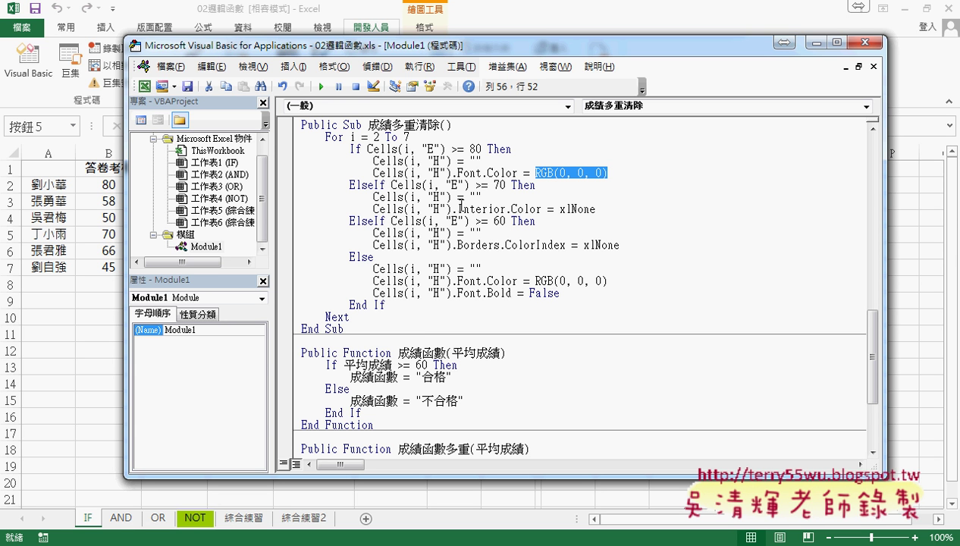
left_click_drag(457, 208, 617, 212)
left_click(617, 211)
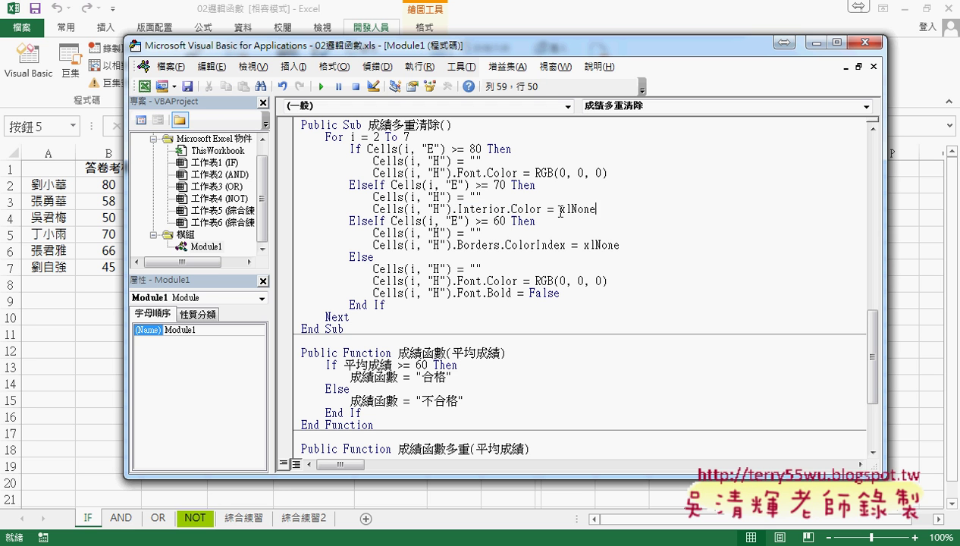
left_click_drag(559, 209, 617, 212)
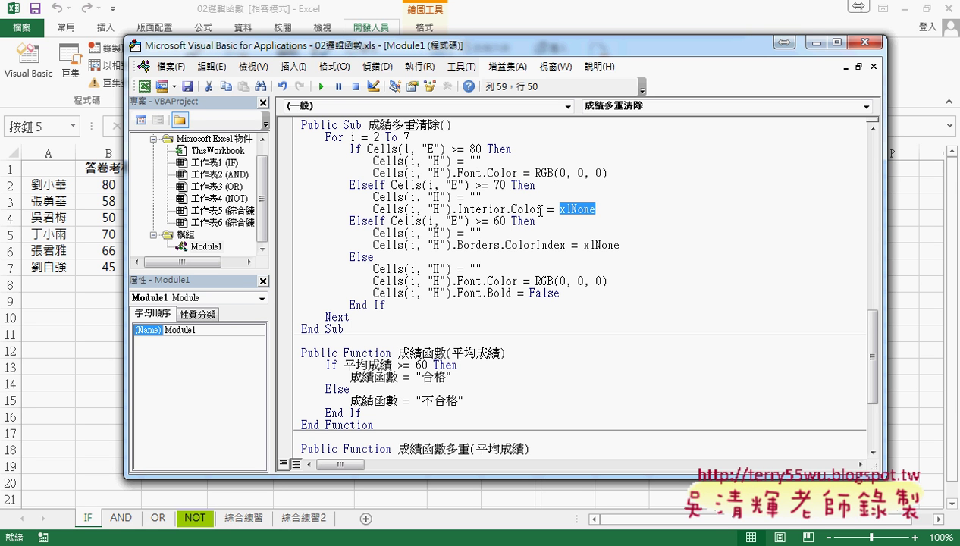
left_click_drag(458, 209, 543, 209)
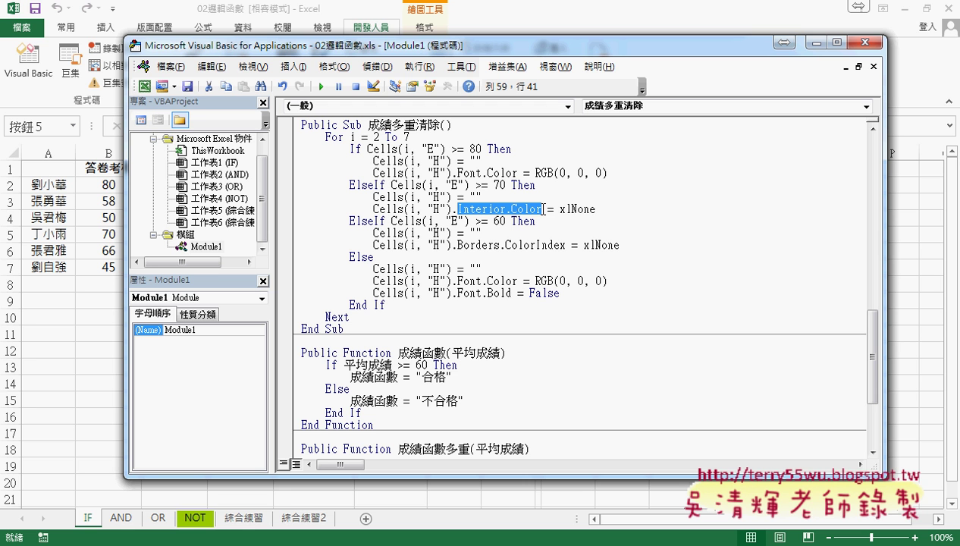
left_click_drag(559, 209, 596, 209)
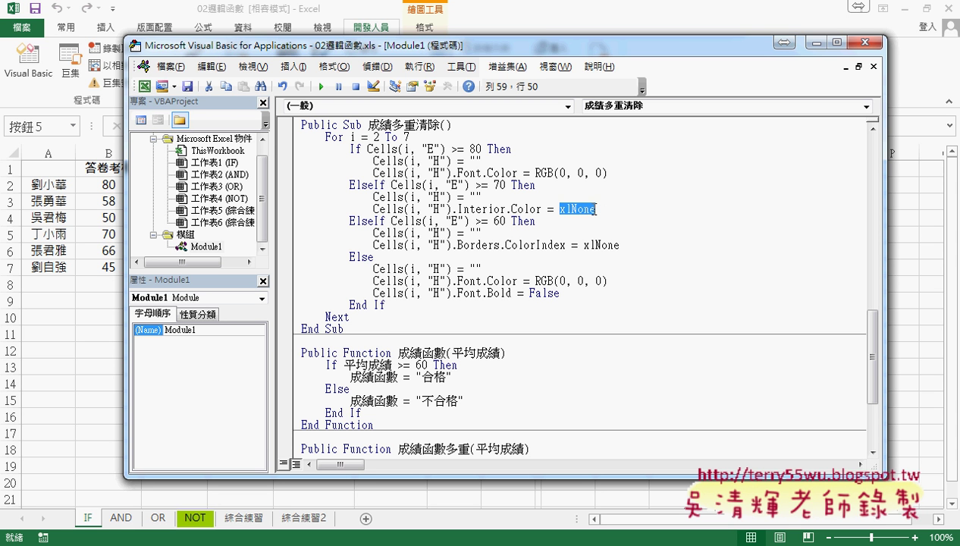
- Delete Index so line 62 reads Borders.Color = xlNone, then return to Excel
left_click(456, 245)
left_click_drag(457, 245, 537, 244)
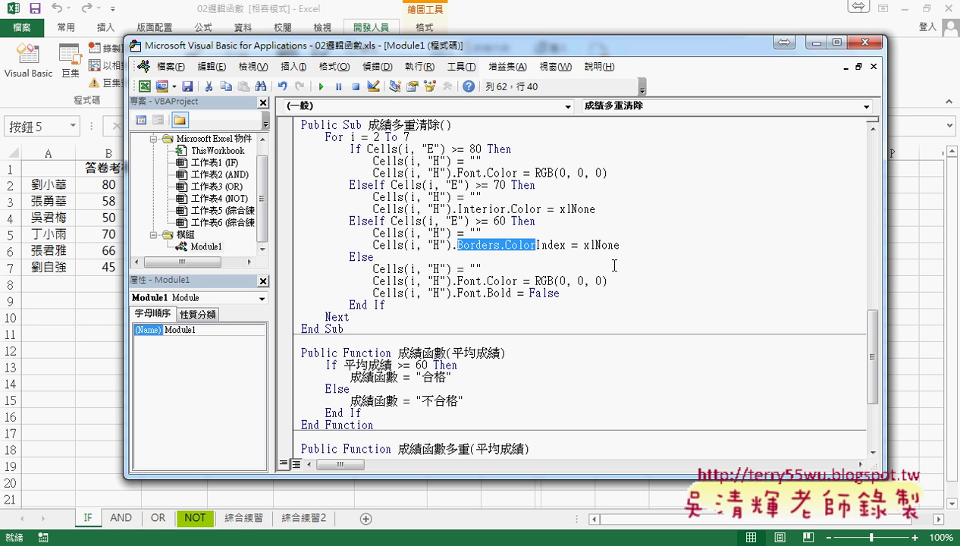
left_click(536, 245)
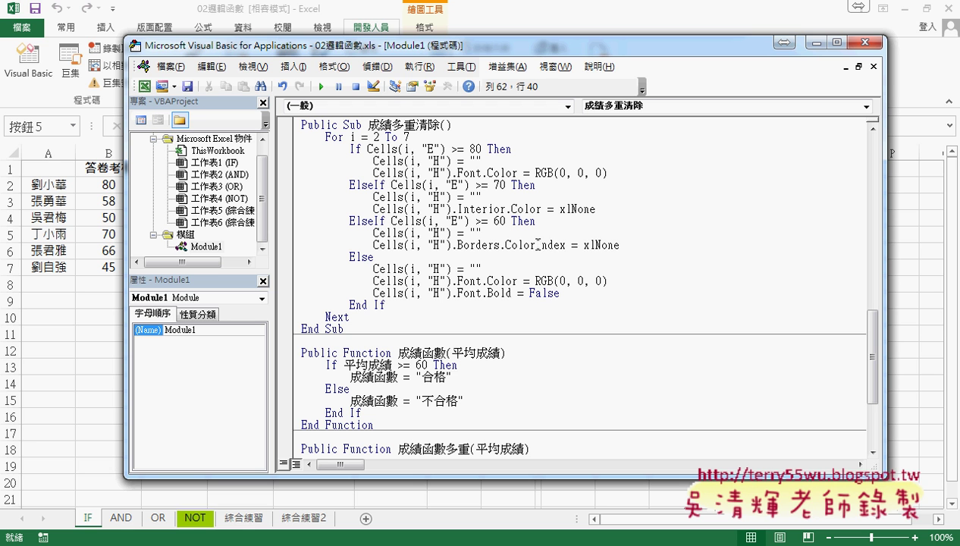
left_click_drag(535, 246, 567, 246)
key("Delete")
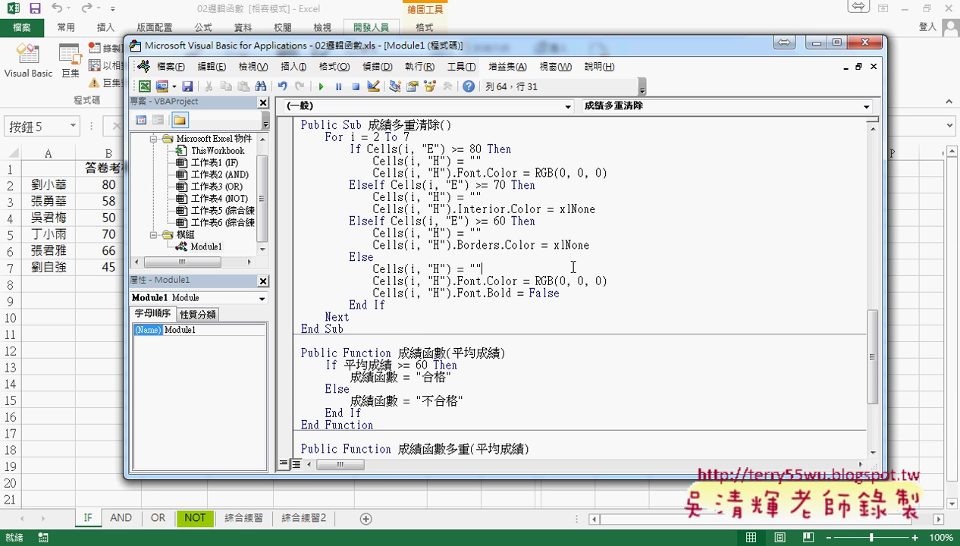
left_click(68, 332)
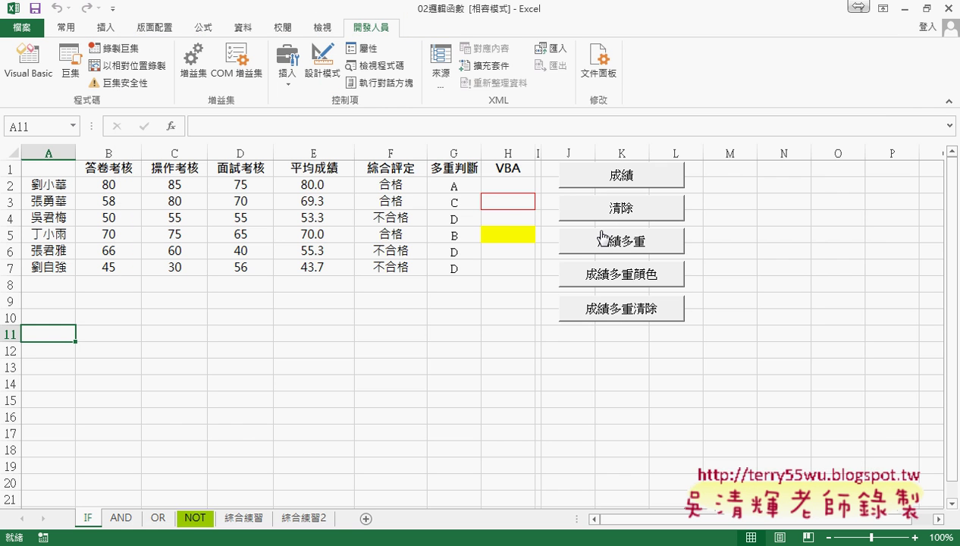
- Run 成績多重顏色 then 成績多重清除, leaving H3's red border and H5's yellow fill gone
left_click(632, 274)
left_click(636, 314)
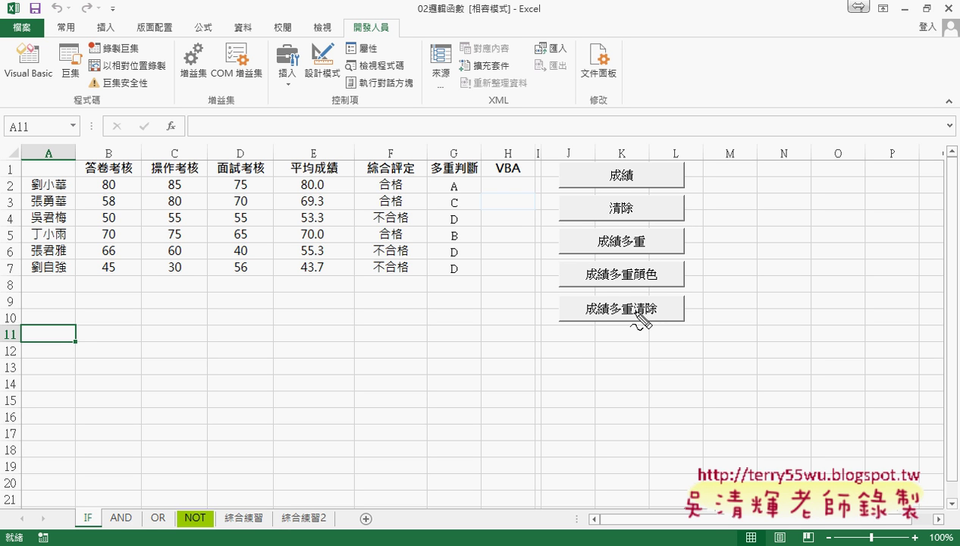
mouse_move(537, 215)
left_mouse_down()
mouse_move(550, 183)
mouse_move(523, 219)
left_mouse_up()
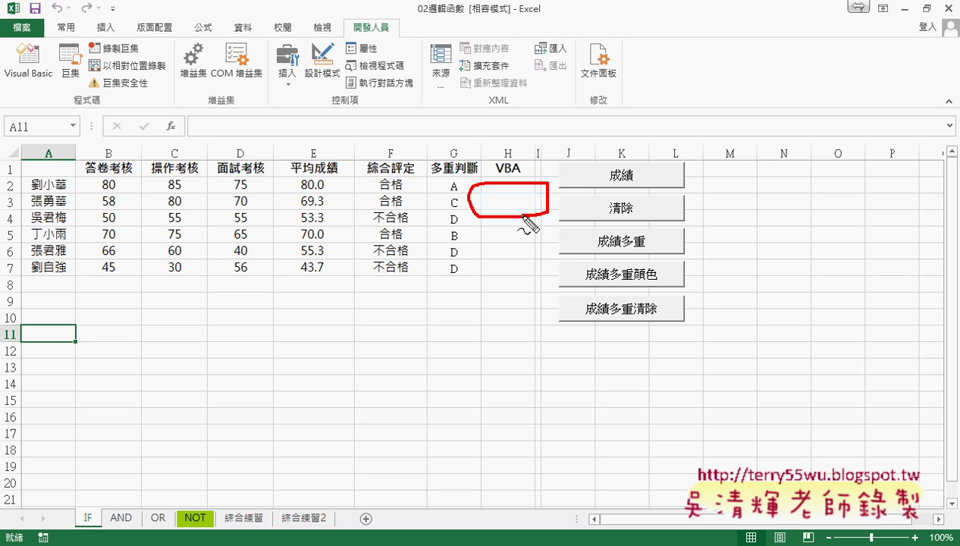
key("Escape")
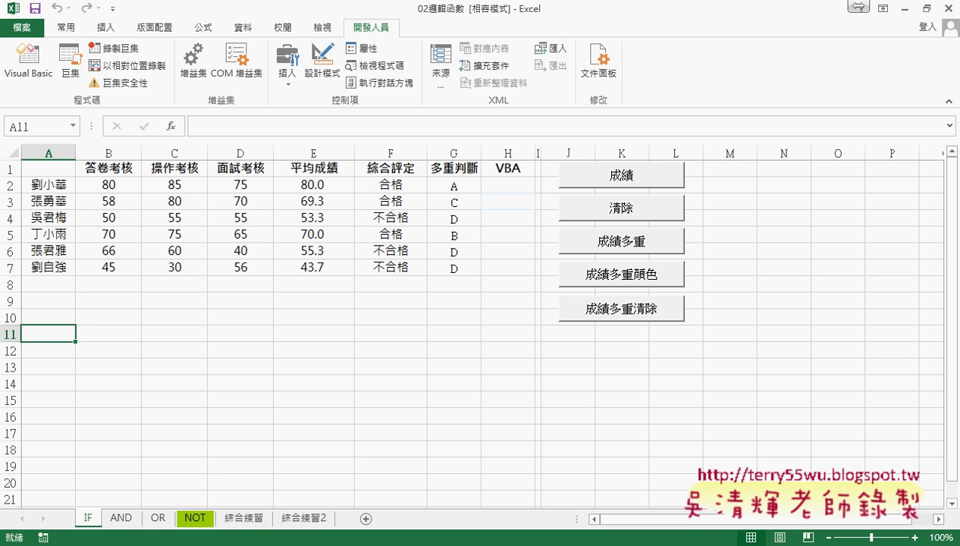
- Open the 成績多重清除 macro's code through its button's Assign Macro > Edit
right_click(628, 310)
left_click(667, 428)
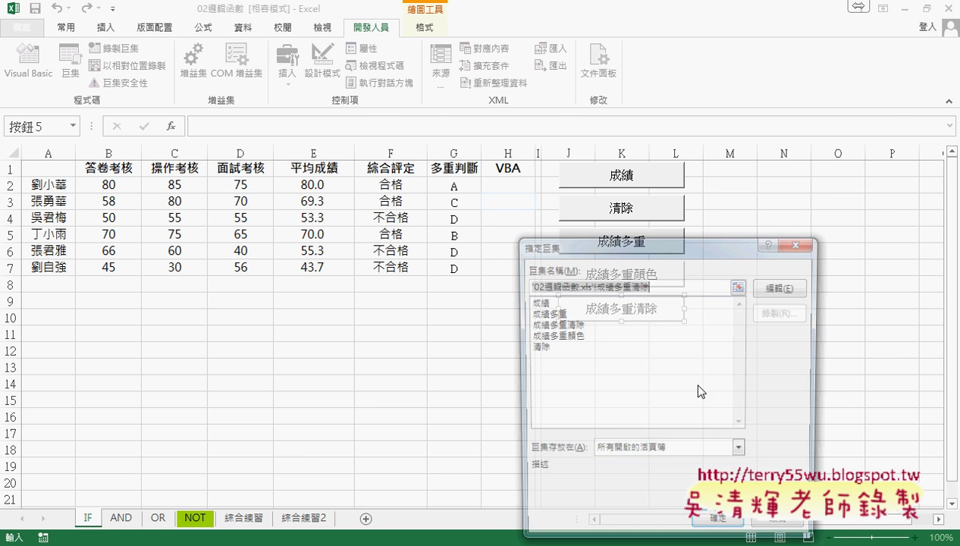
left_click(787, 282)
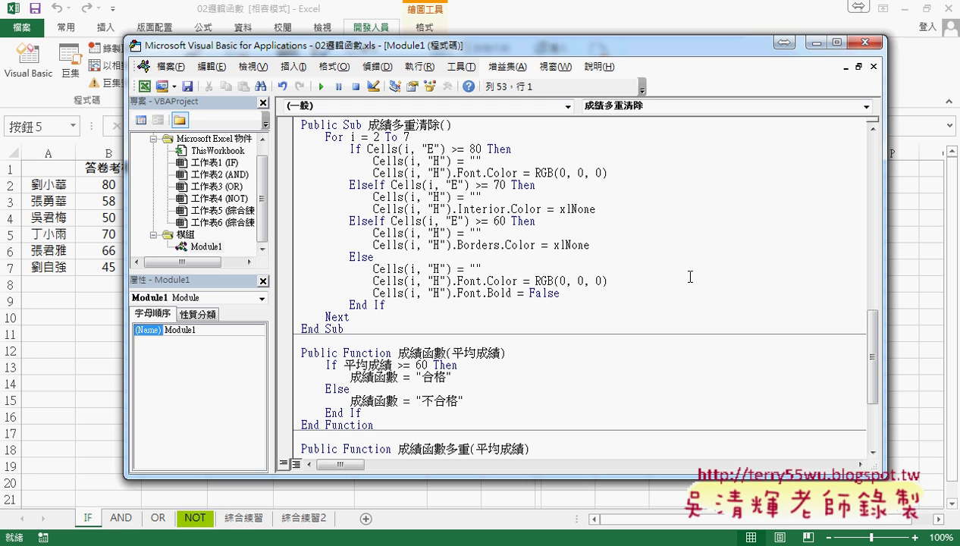
- Get F1 context help on Borders and open the Excel Borders object topic
left_click(476, 245)
key("F1")
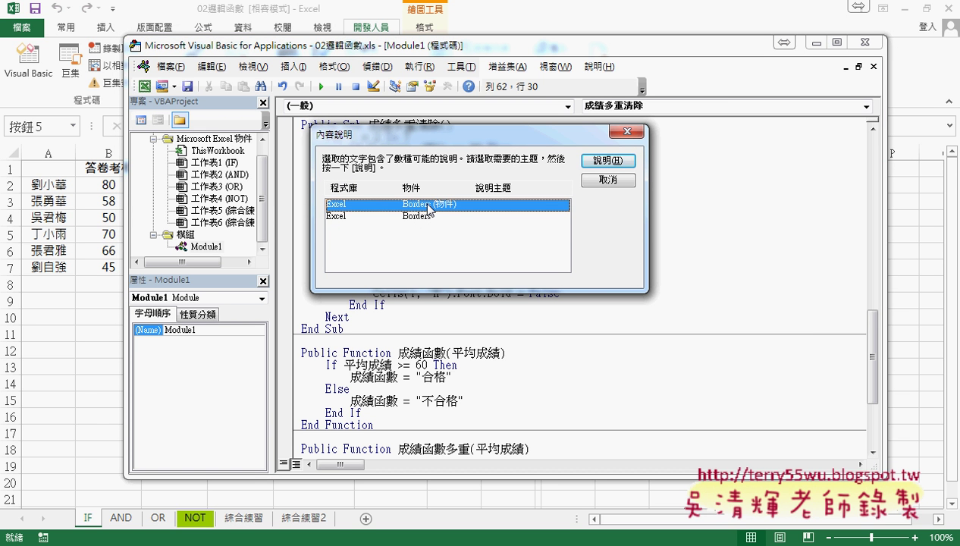
left_click(606, 160)
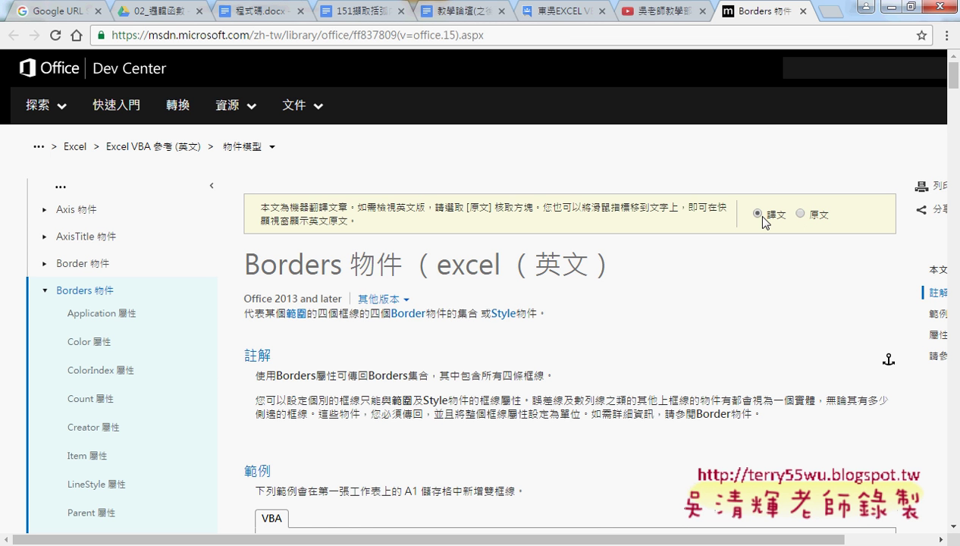
- Switch the Borders article to its original wording and read the 註解 remarks
left_click(800, 214)
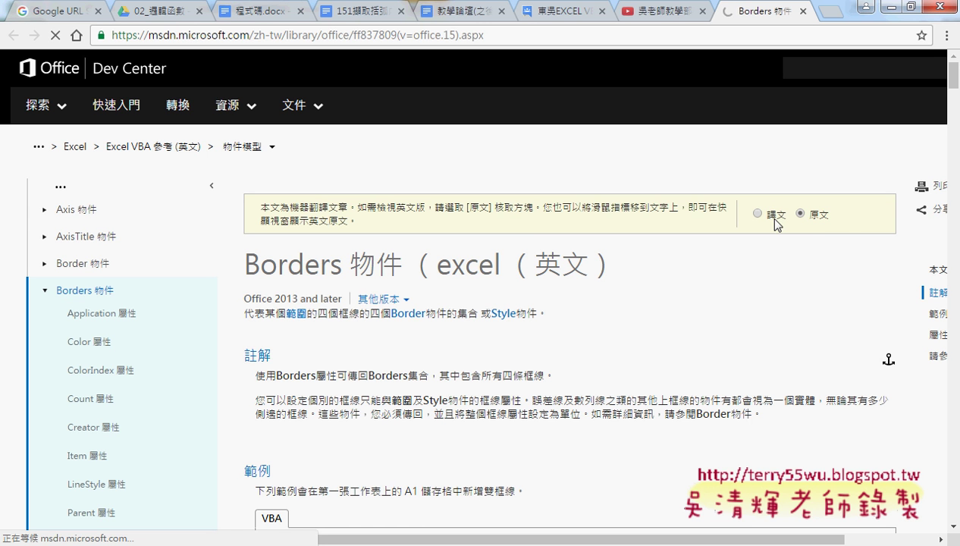
scroll(751, 326, "down", 3)
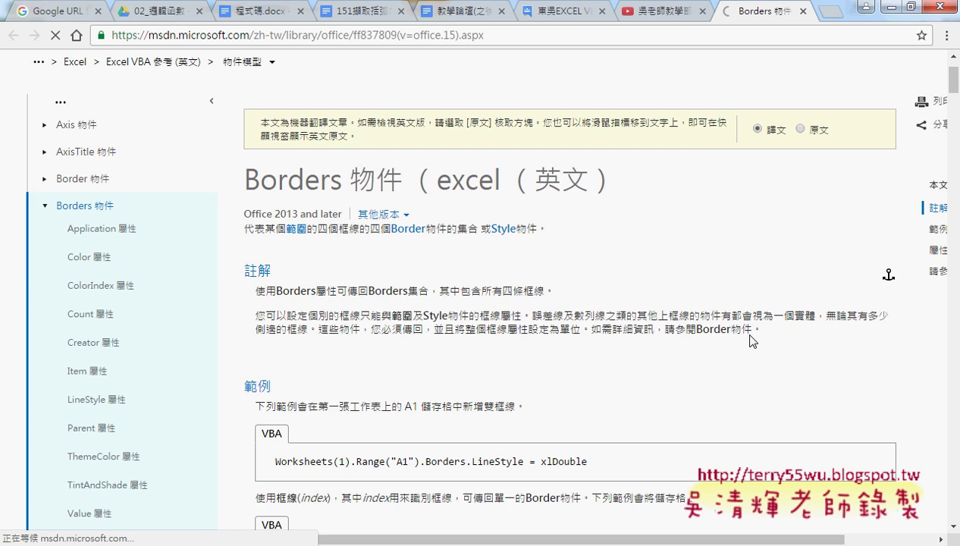
mouse_move(699, 191)
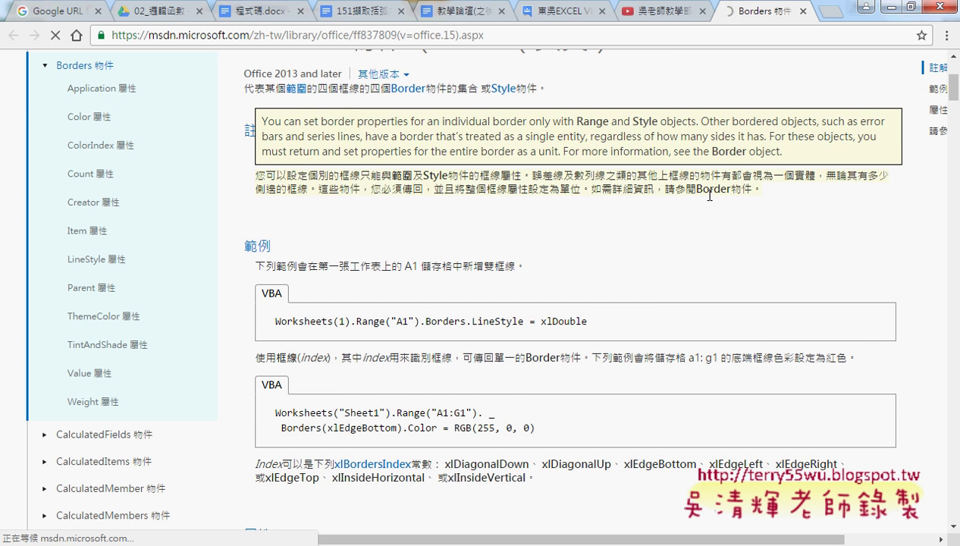
scroll(697, 203, "up", 1)
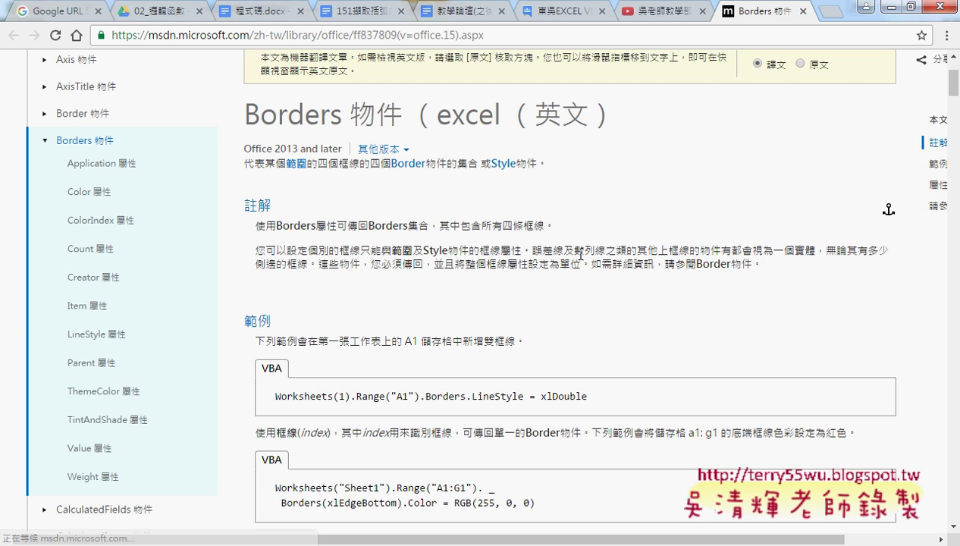
mouse_move(599, 249)
scroll(510, 250, "up", 1)
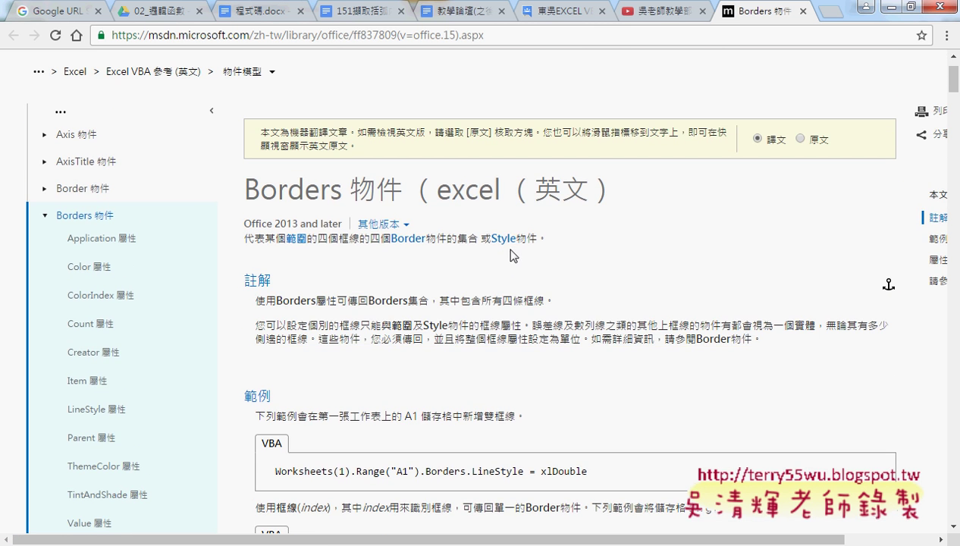
left_click(103, 291)
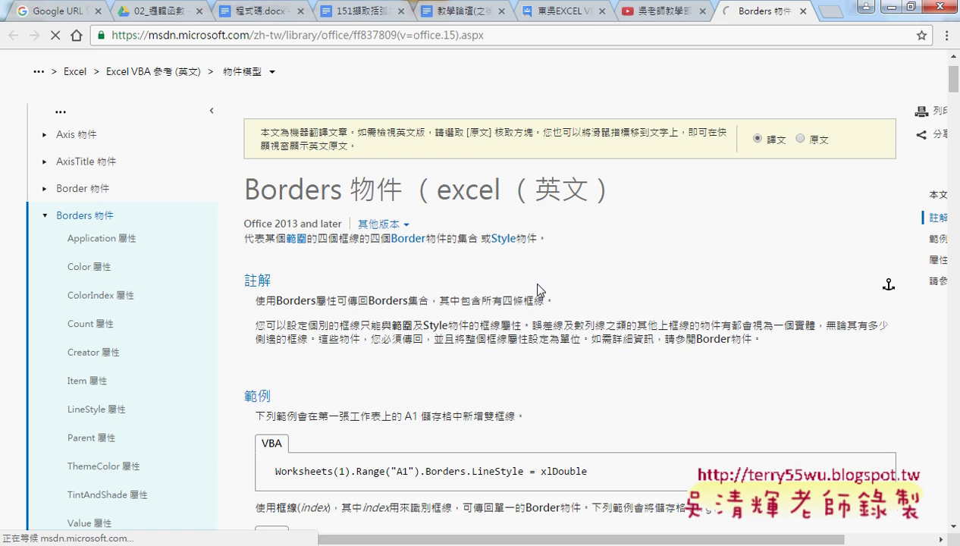
mouse_move(544, 284)
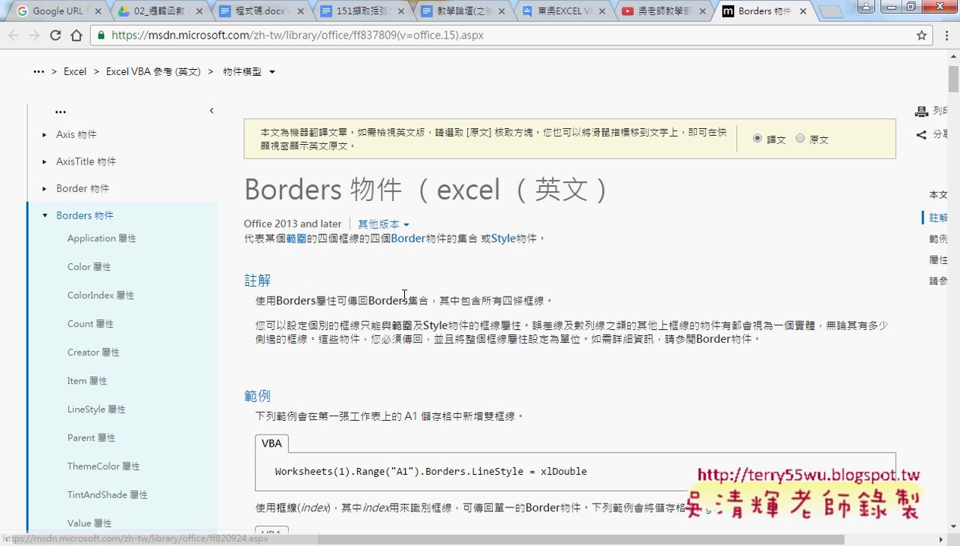
mouse_move(315, 301)
- Highlight the phrase 四條框線, scroll down to the 屬性 table, then minimize Chrome
left_click_drag(255, 300, 427, 300)
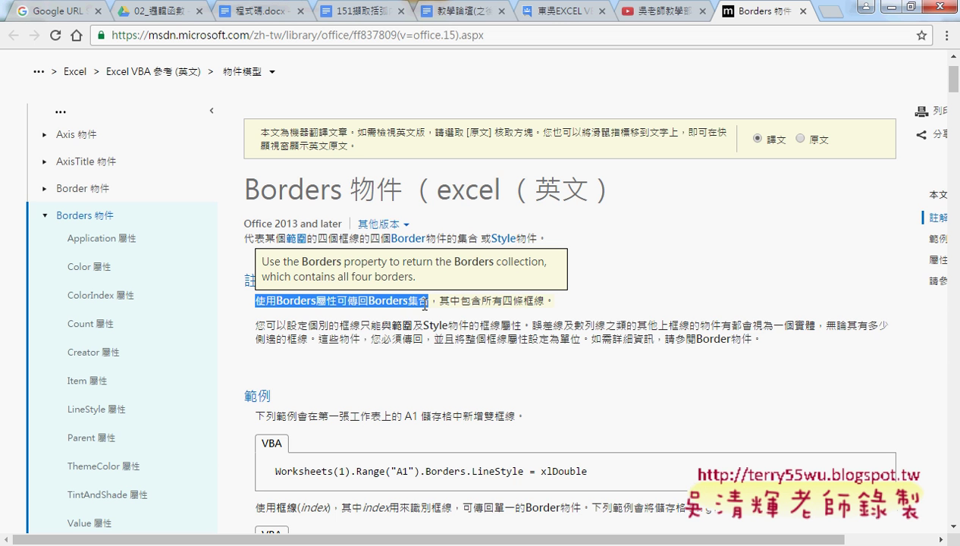
left_click(505, 303)
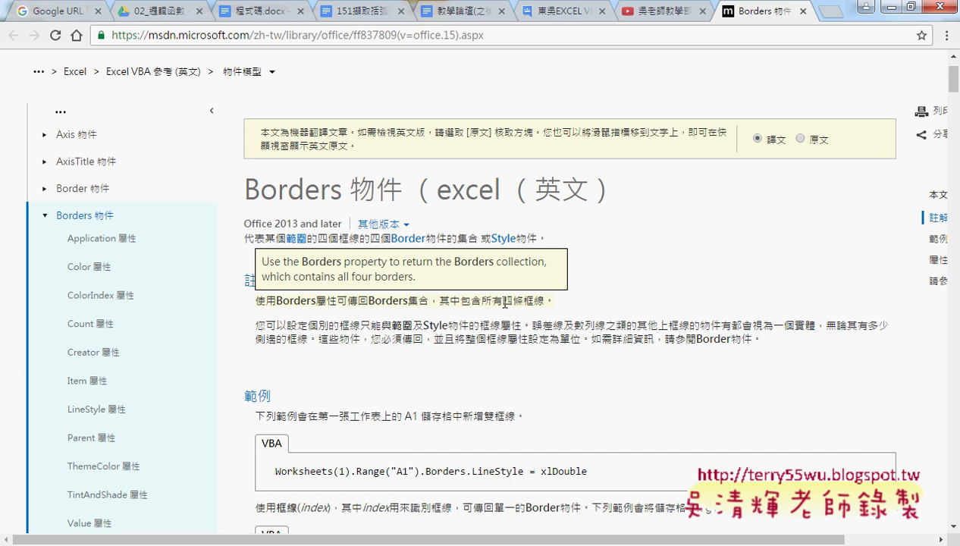
left_click_drag(505, 303, 544, 303)
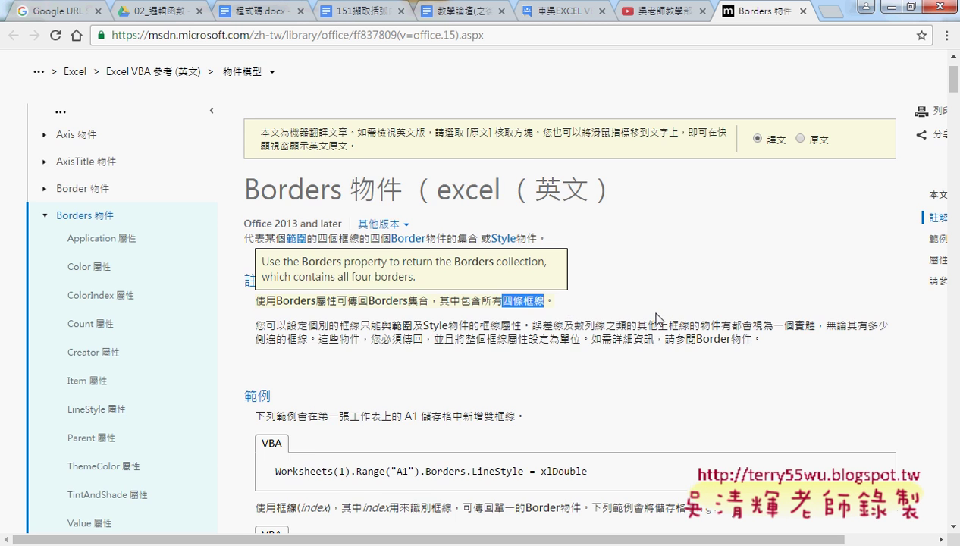
scroll(650, 312, "down", 2)
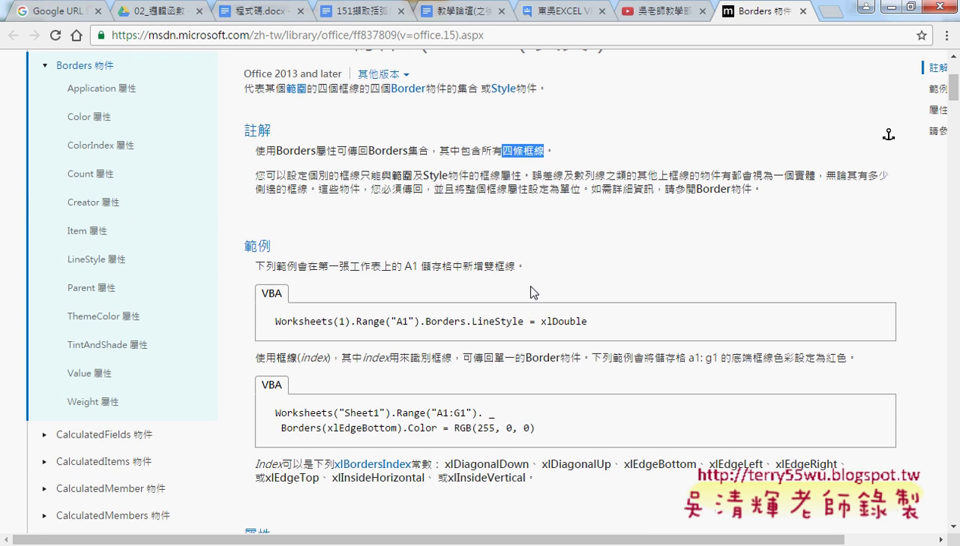
scroll(531, 296, "down", 2)
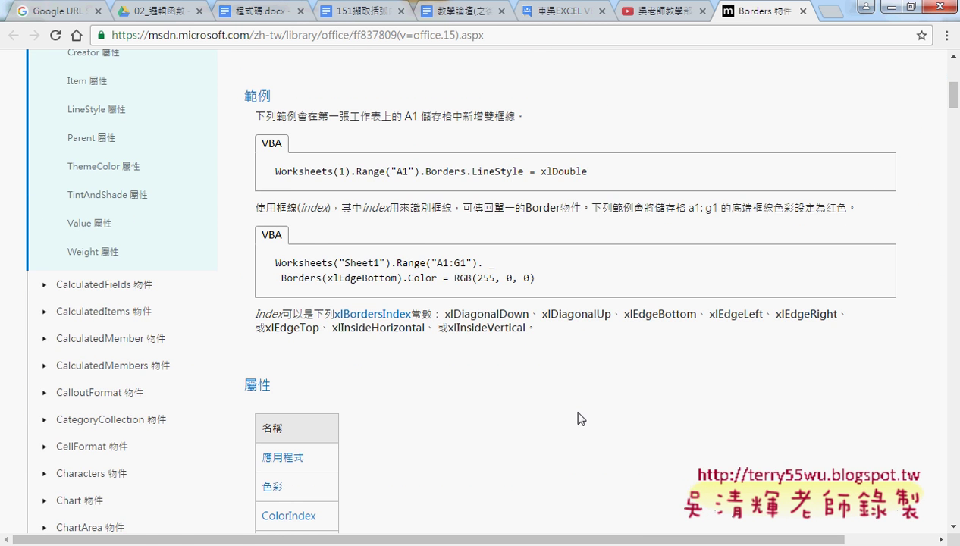
scroll(578, 418, "down", 2)
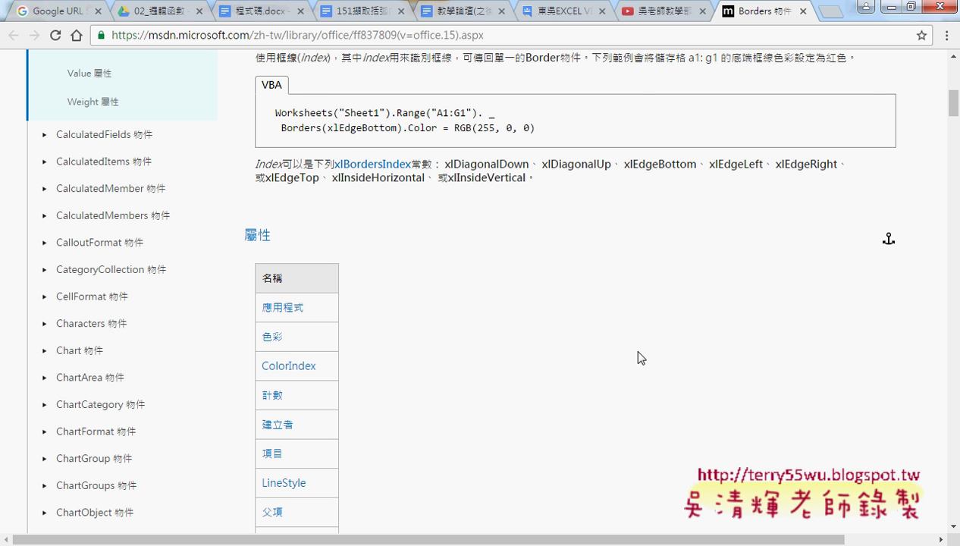
left_click(886, 7)
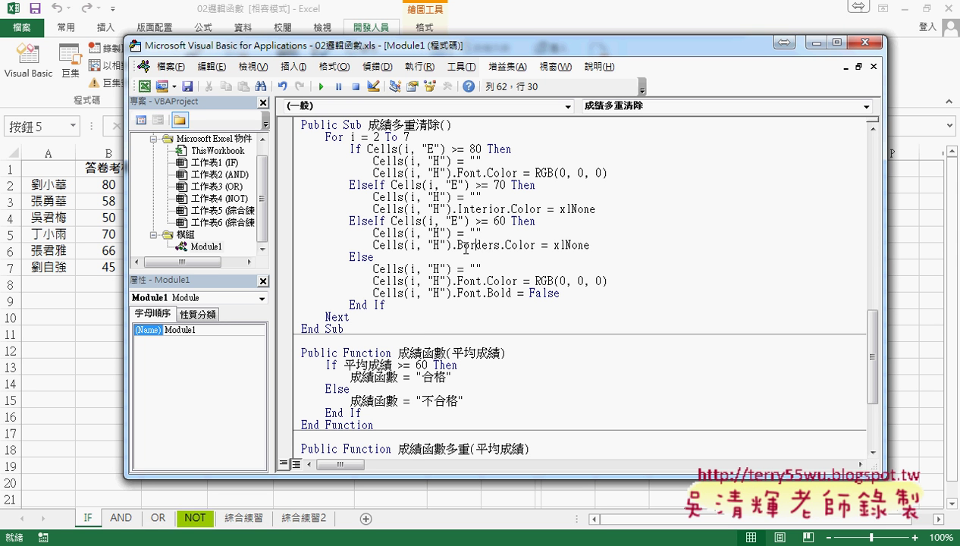
- Change line 62 to Borders.ColorIndex = xlNone and return to the worksheet
left_click(535, 245)
type("In")
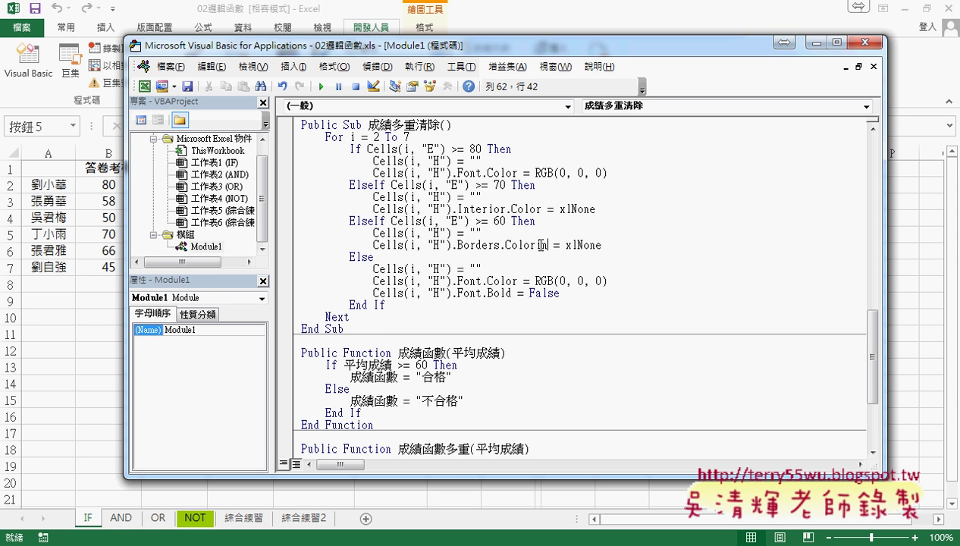
type("dex")
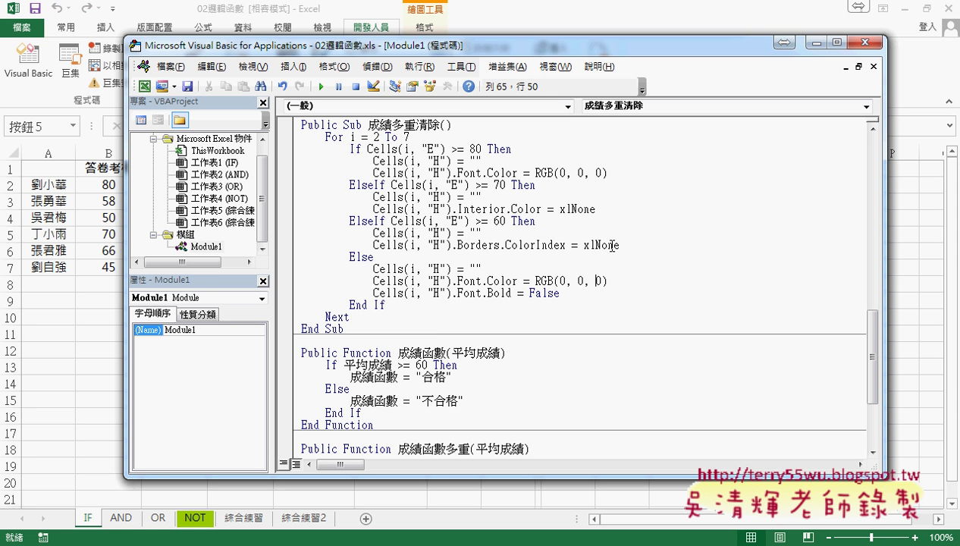
left_click_drag(618, 245, 585, 245)
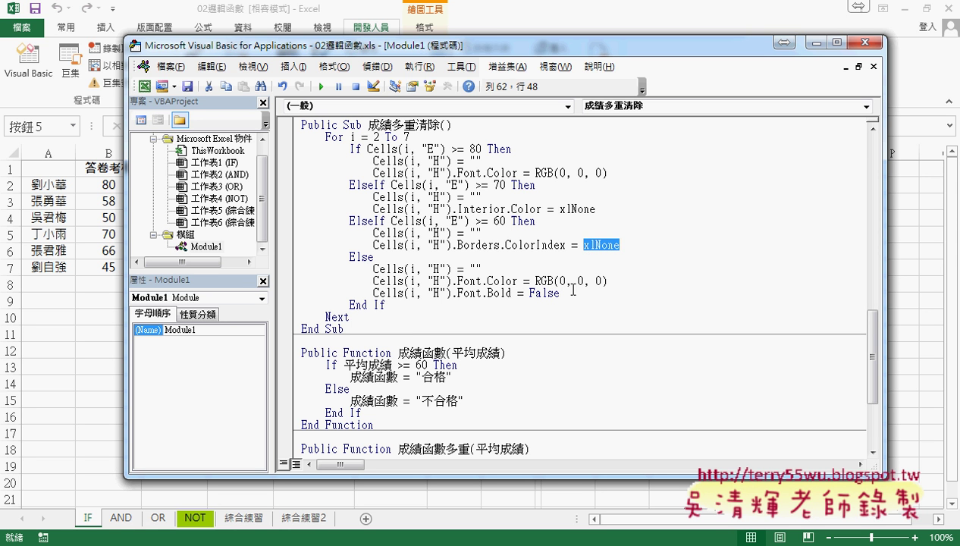
left_click_drag(558, 292, 529, 294)
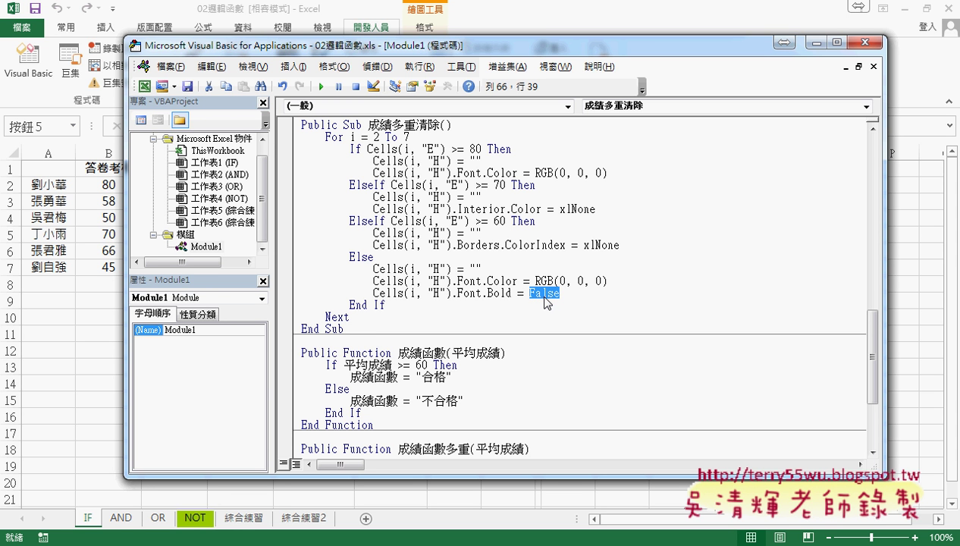
left_click(81, 376)
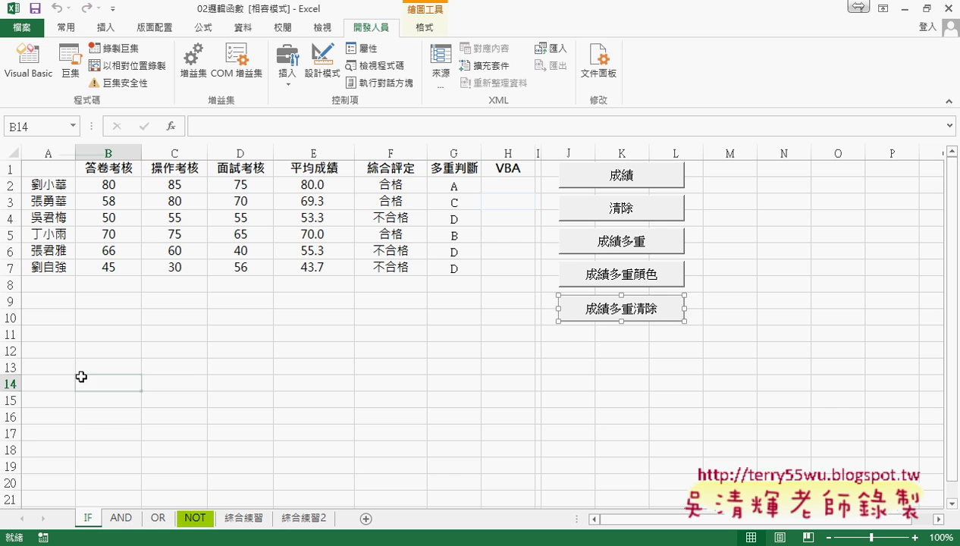
left_click(638, 285)
left_click(638, 314)
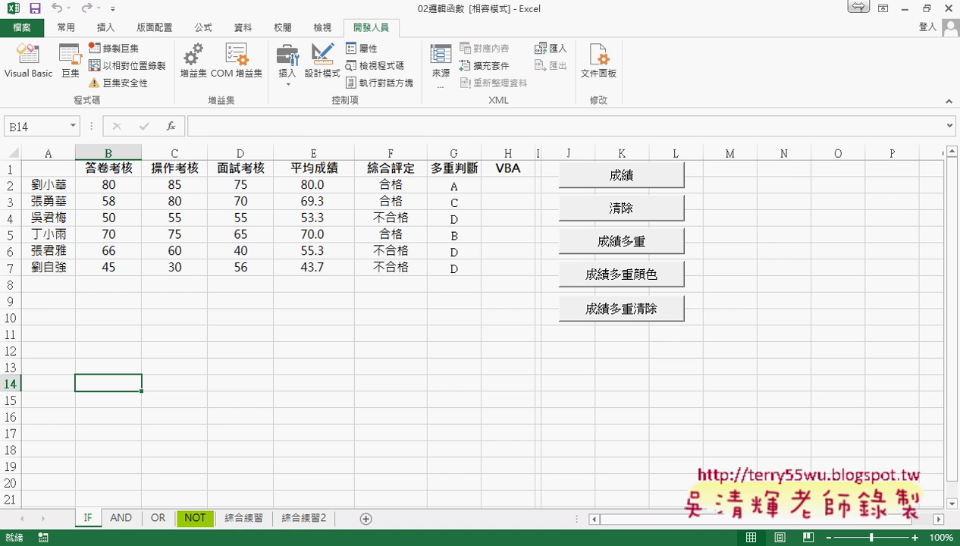
- Show the 程式碼.docx notes in Chrome, scrolled to the Public Sub 成績多重清除 listing
key("alt+Tab")
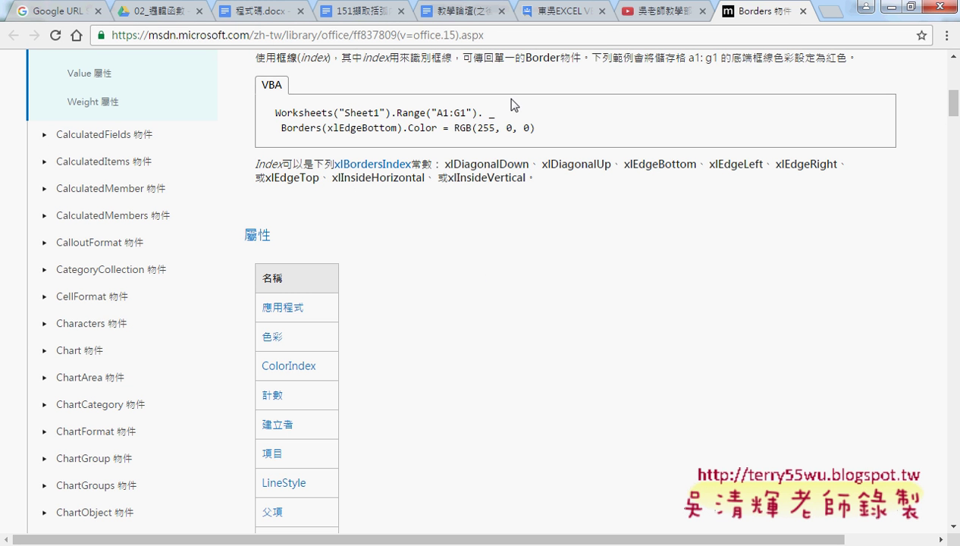
left_click(243, 11)
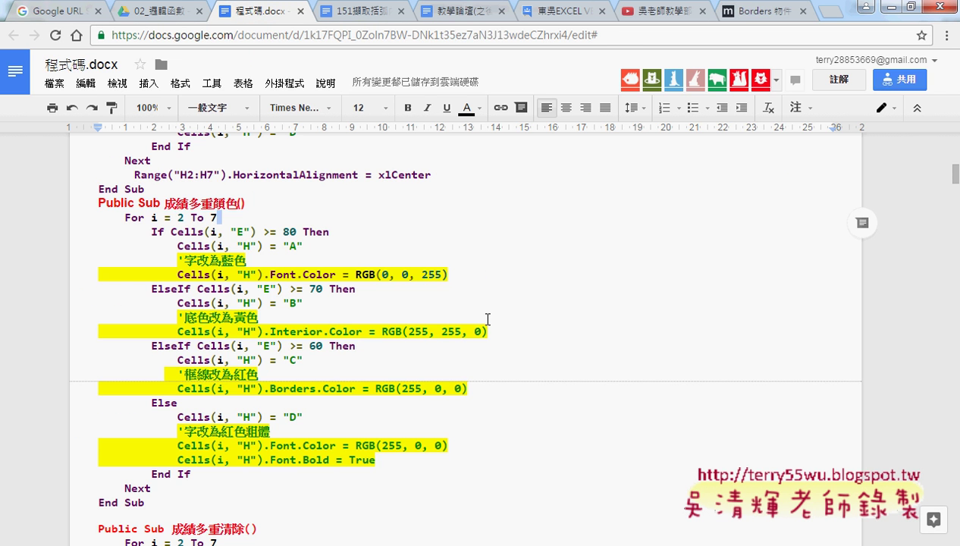
scroll(536, 332, "down", 2)
scroll(536, 332, "down", 1)
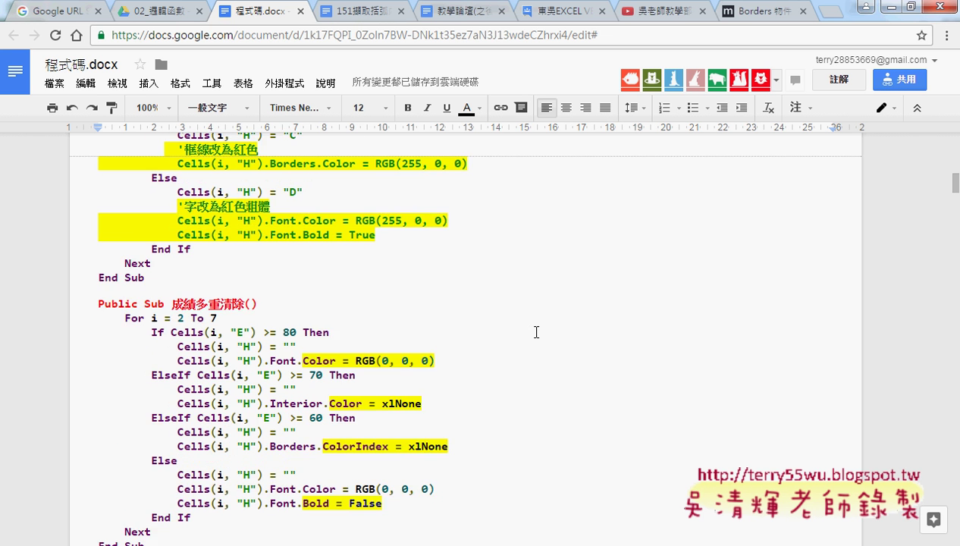
scroll(536, 332, "down", 1)
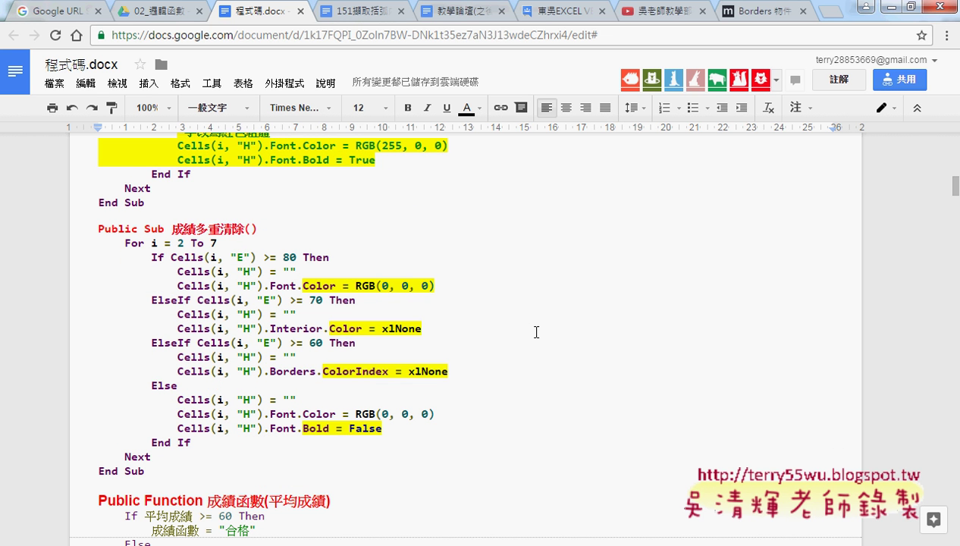